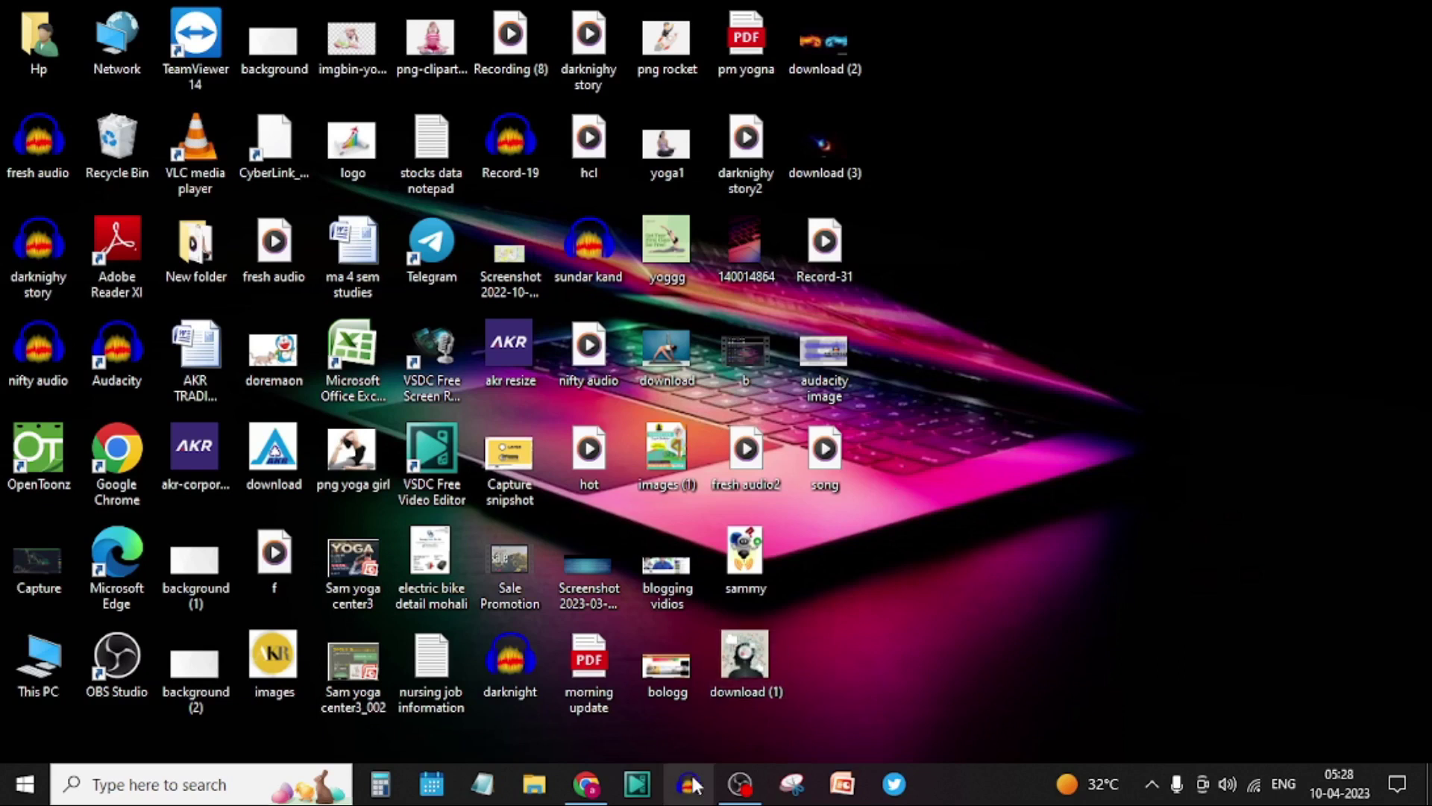
Switch to Chrome, search for "audacity download" in a new tab and open the official Audacity download page
left_click(586, 784)
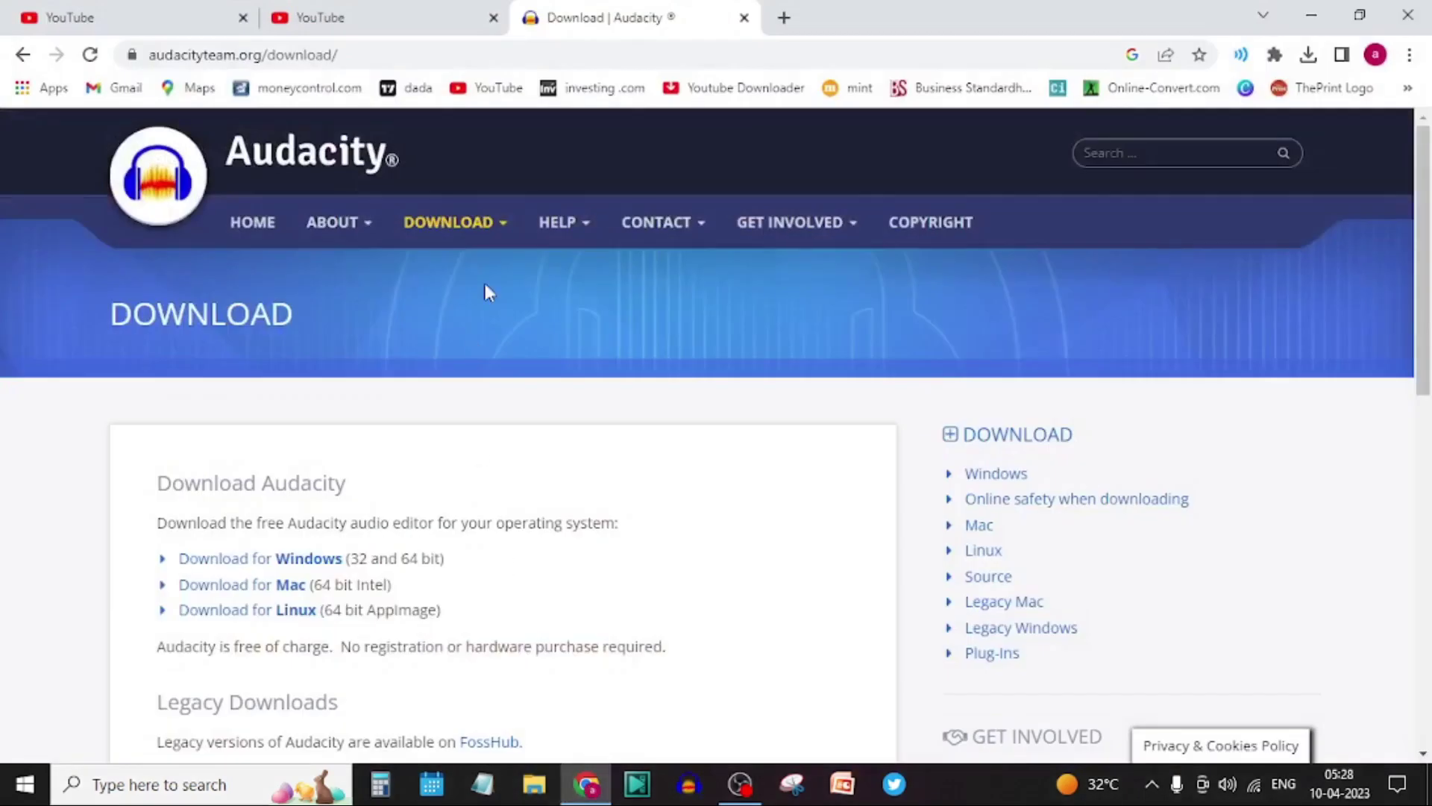
left_click(744, 18)
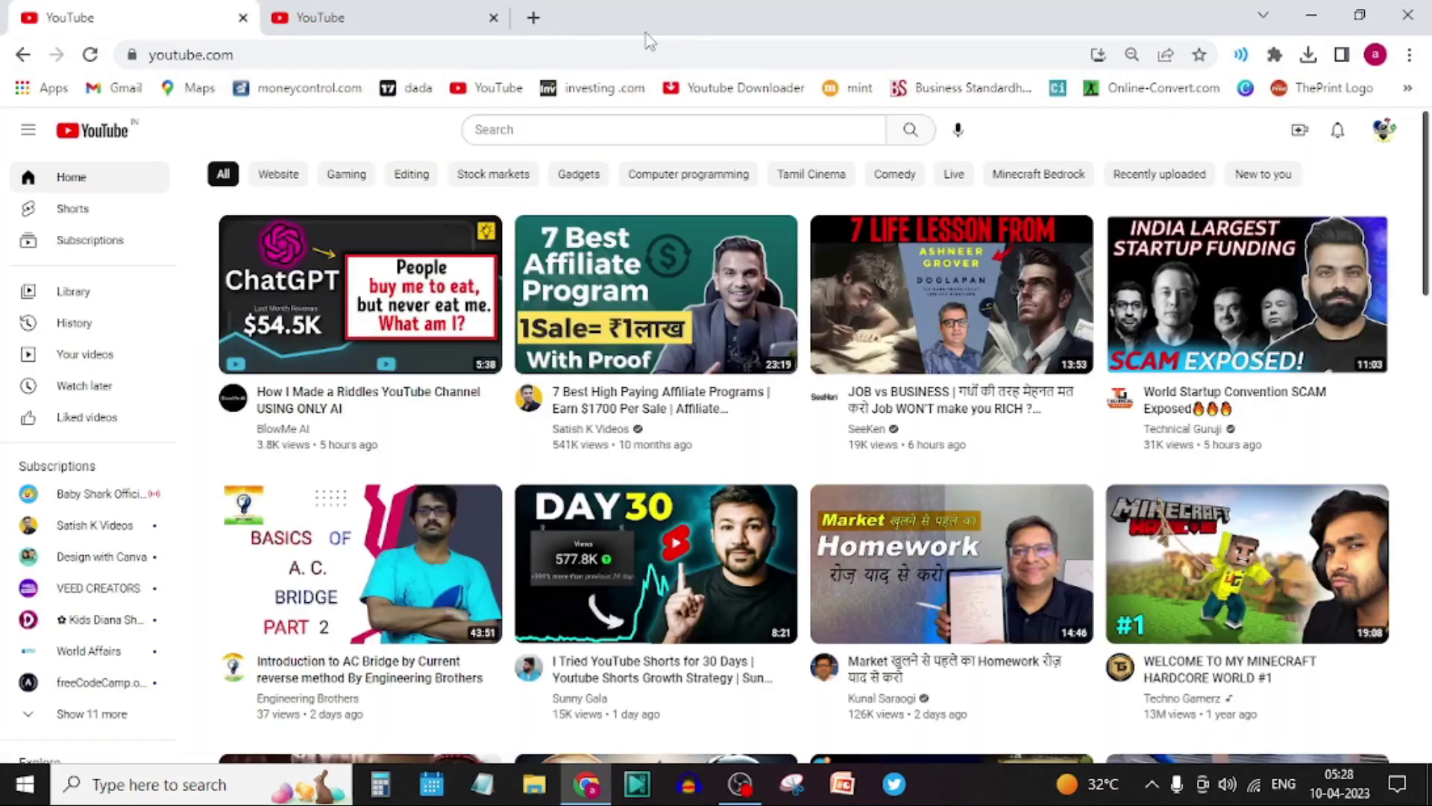
left_click(533, 18)
left_click(493, 56)
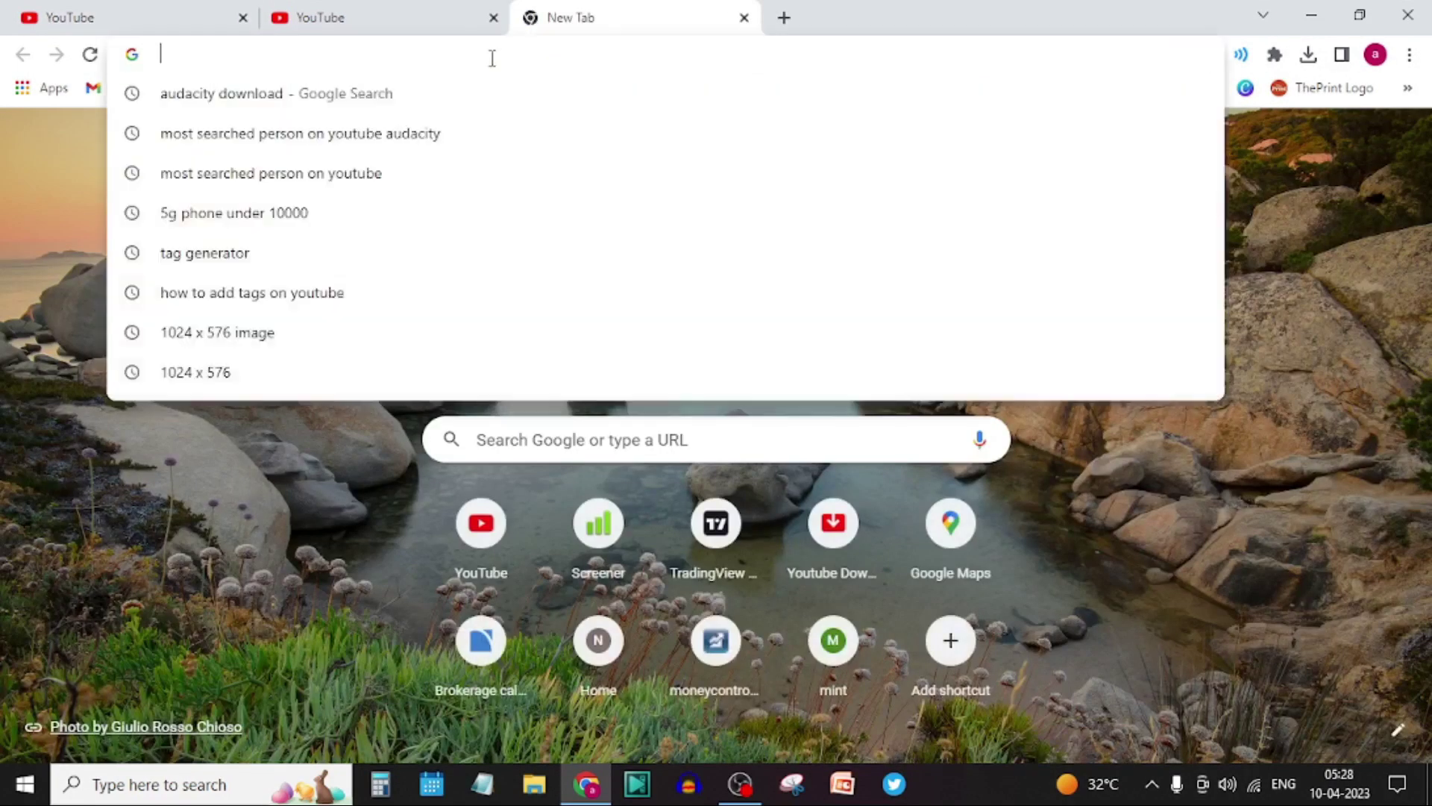
left_click(354, 94)
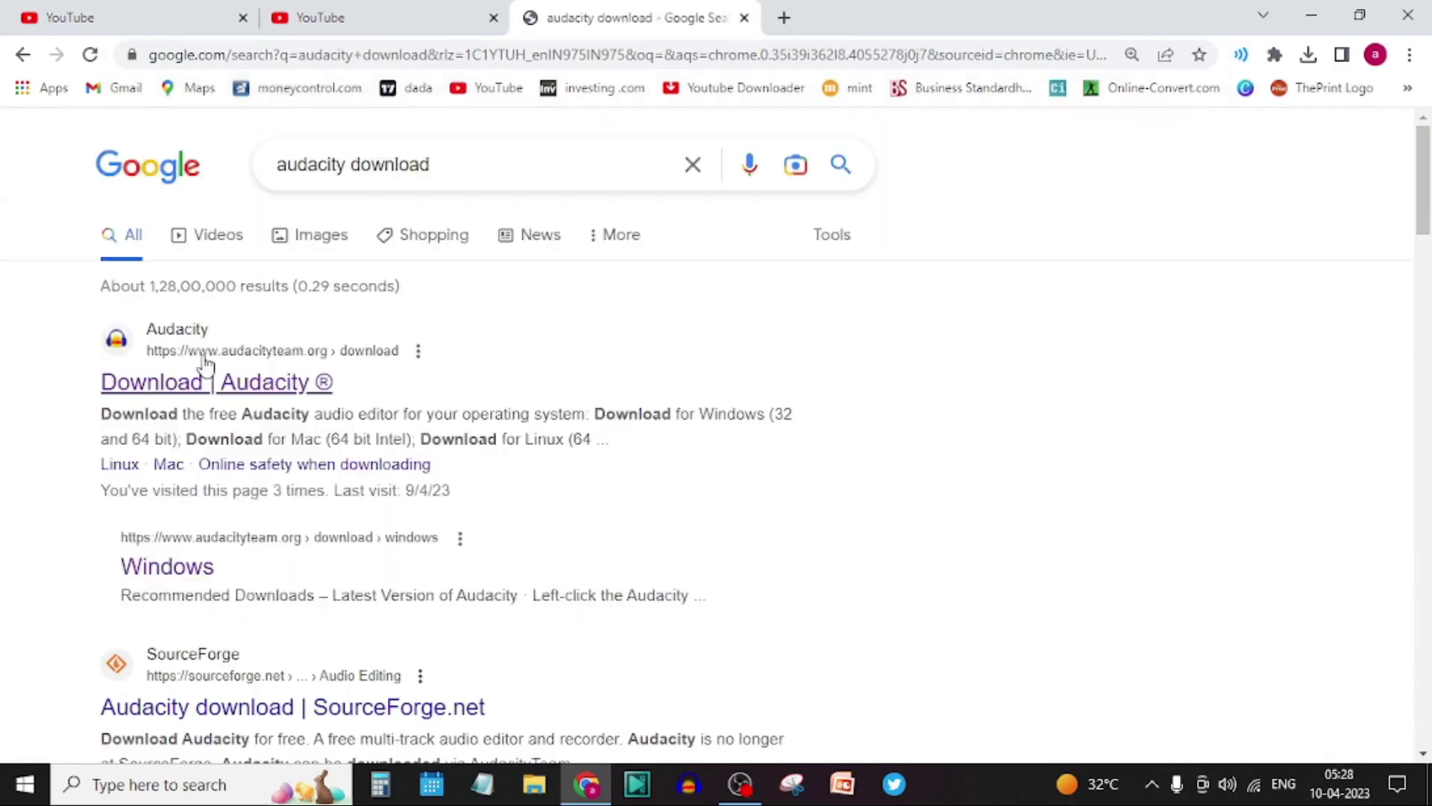
left_click(187, 390)
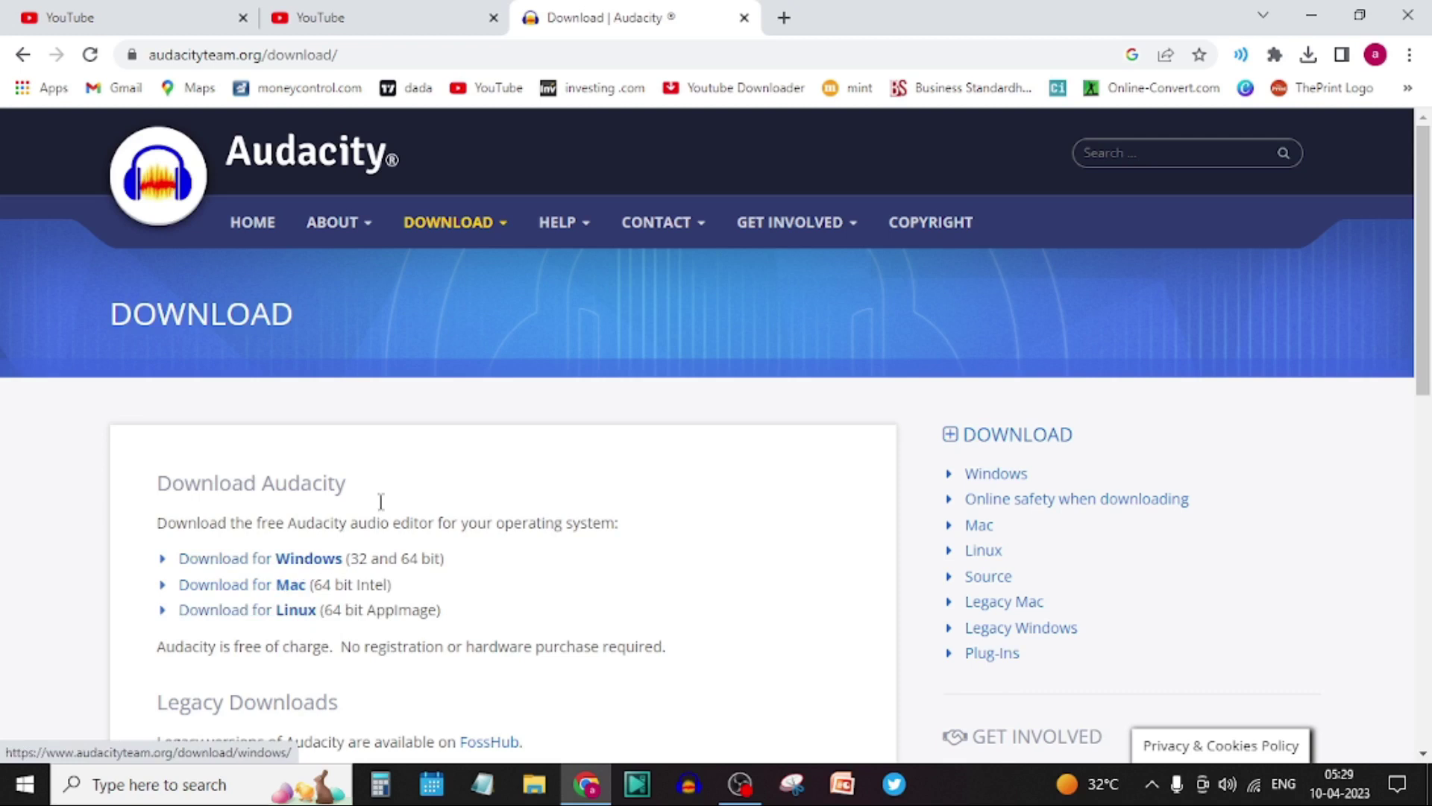
Switch to Audacity and dismiss its welcome window
left_click(1311, 18)
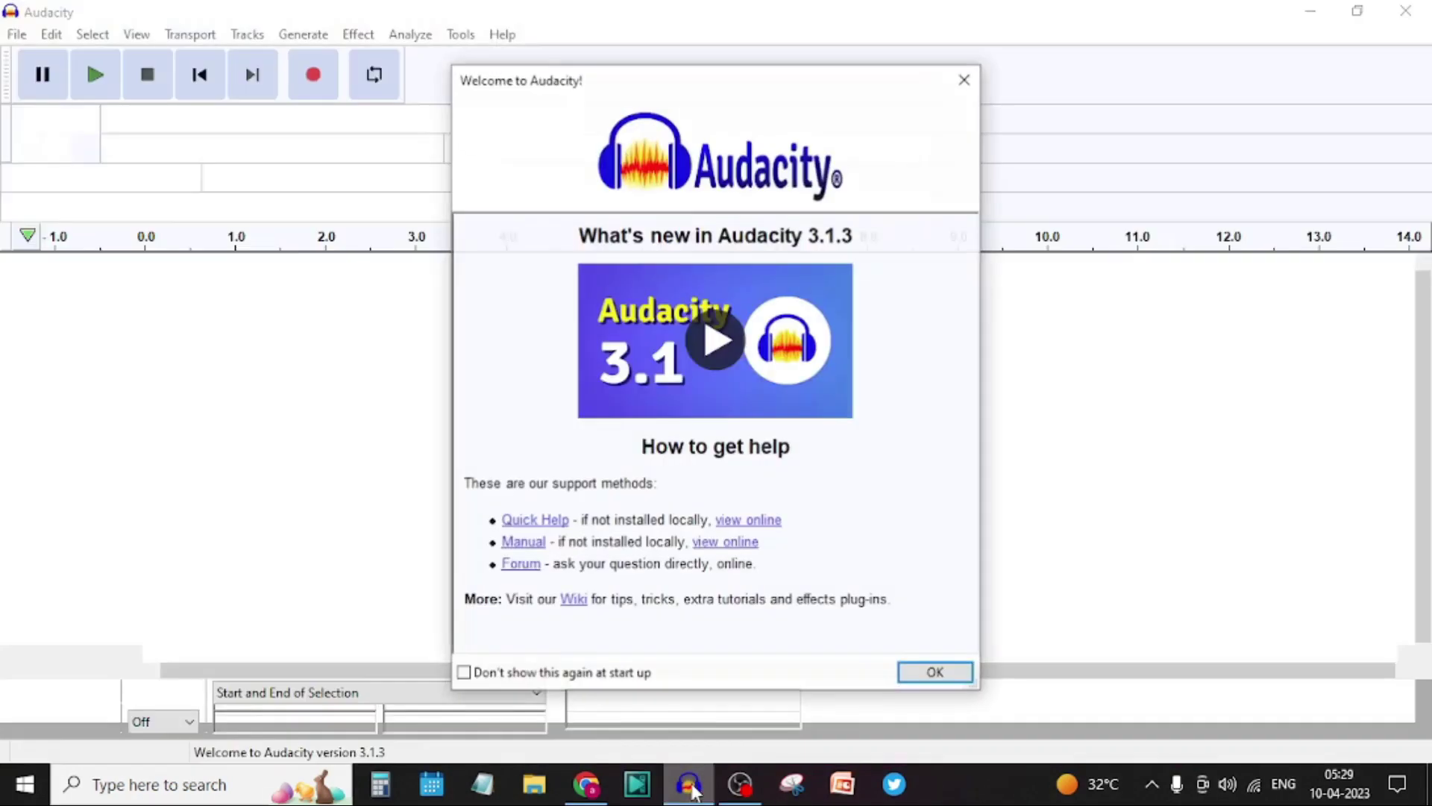
key("Return")
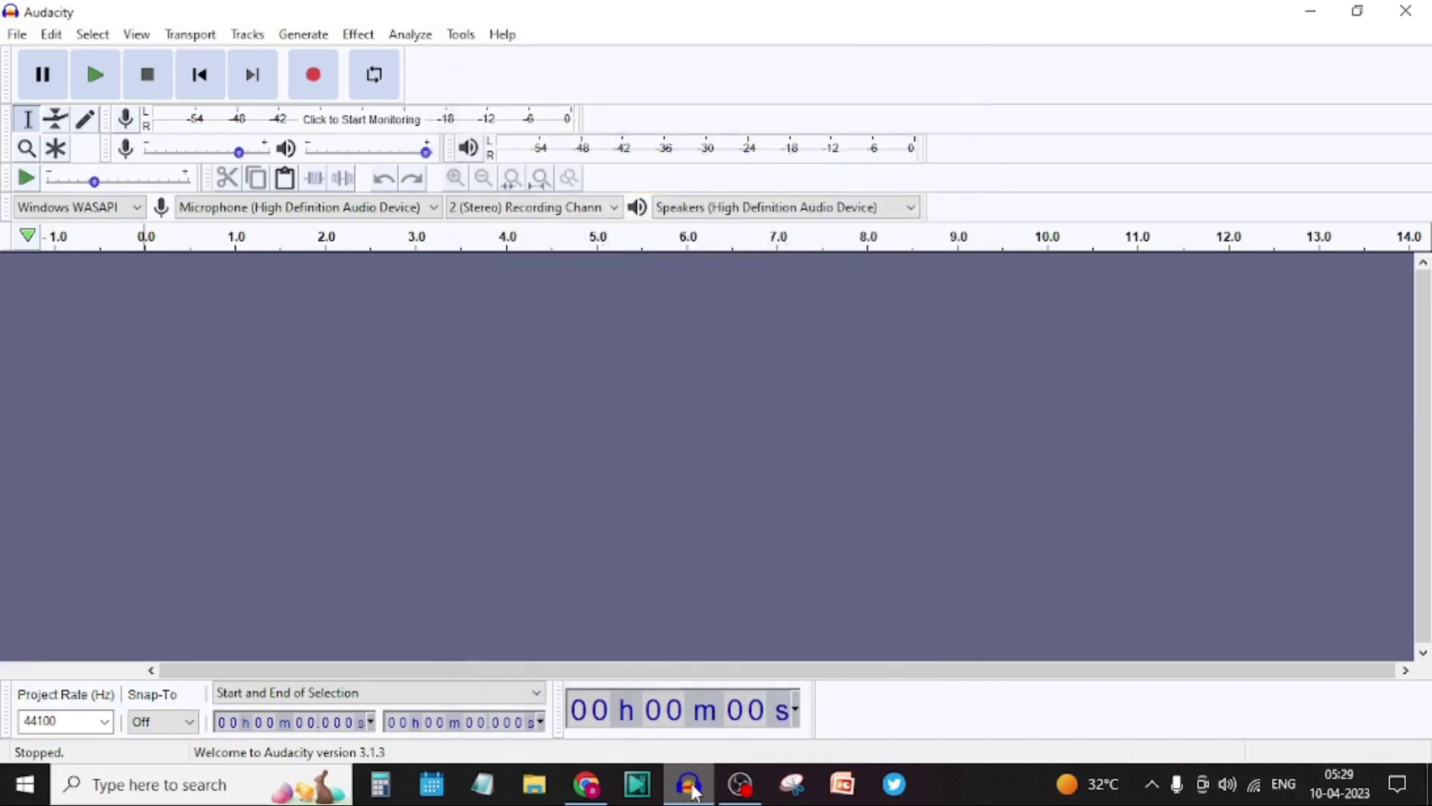
left_click(17, 37)
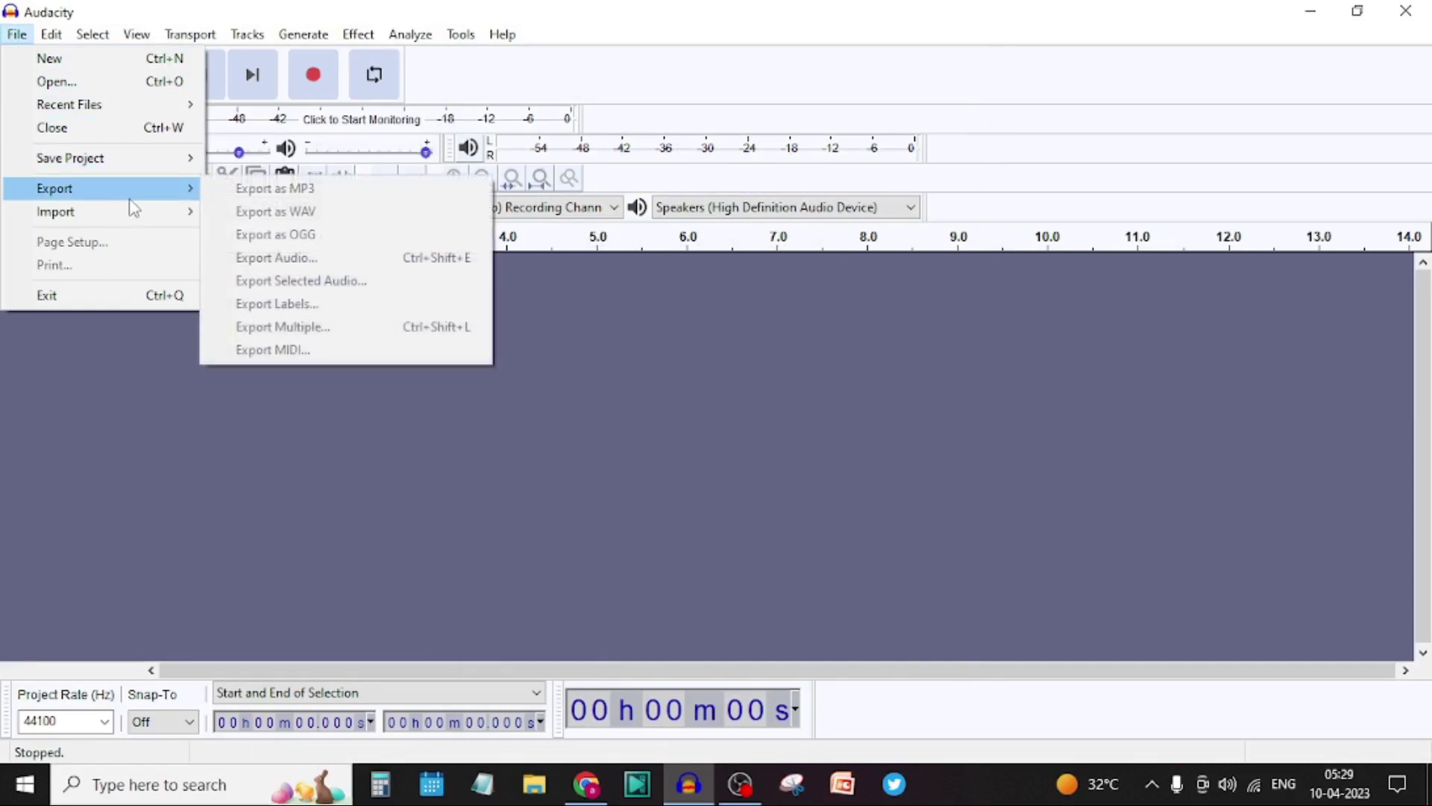
mouse_move(149, 216)
left_click(256, 213)
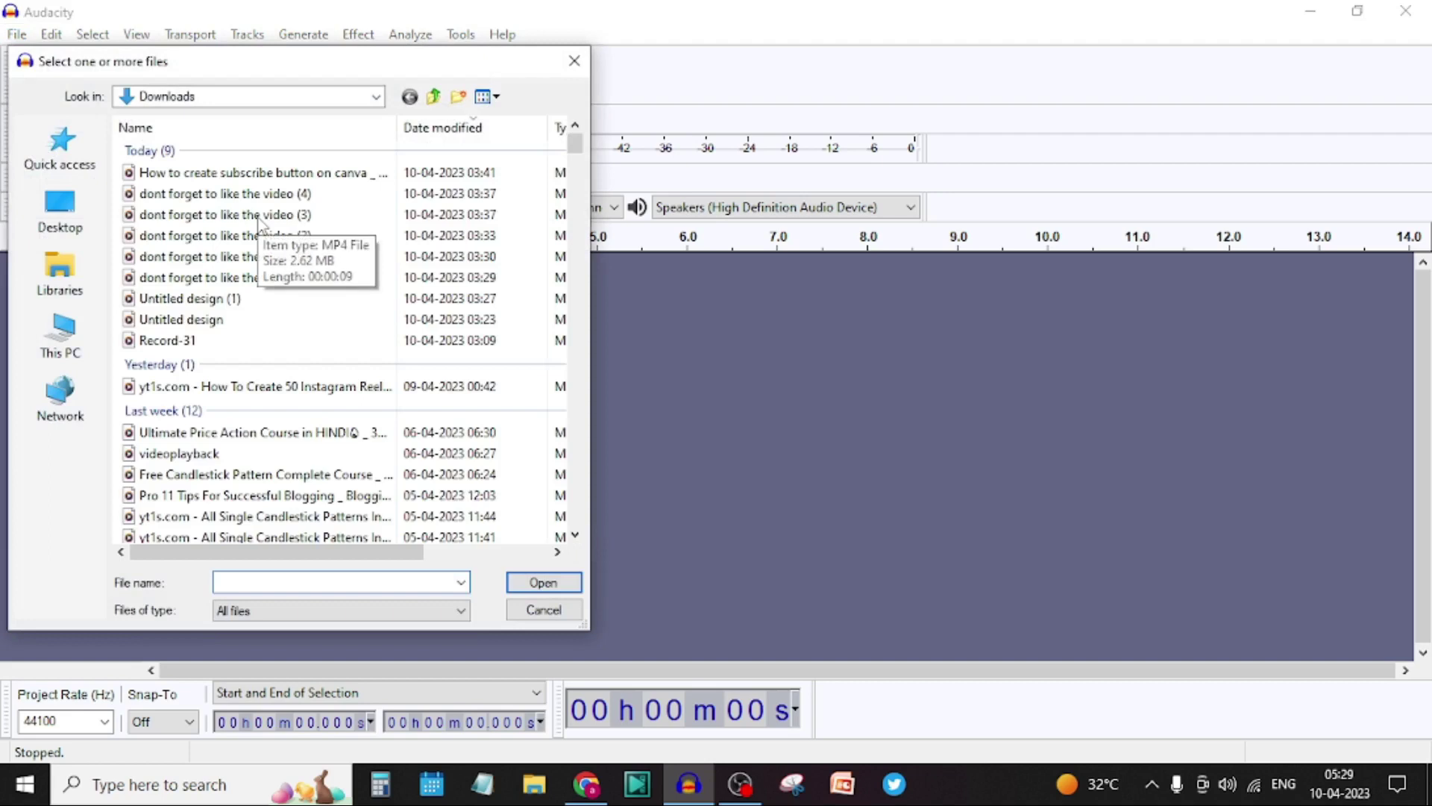
left_click(82, 211)
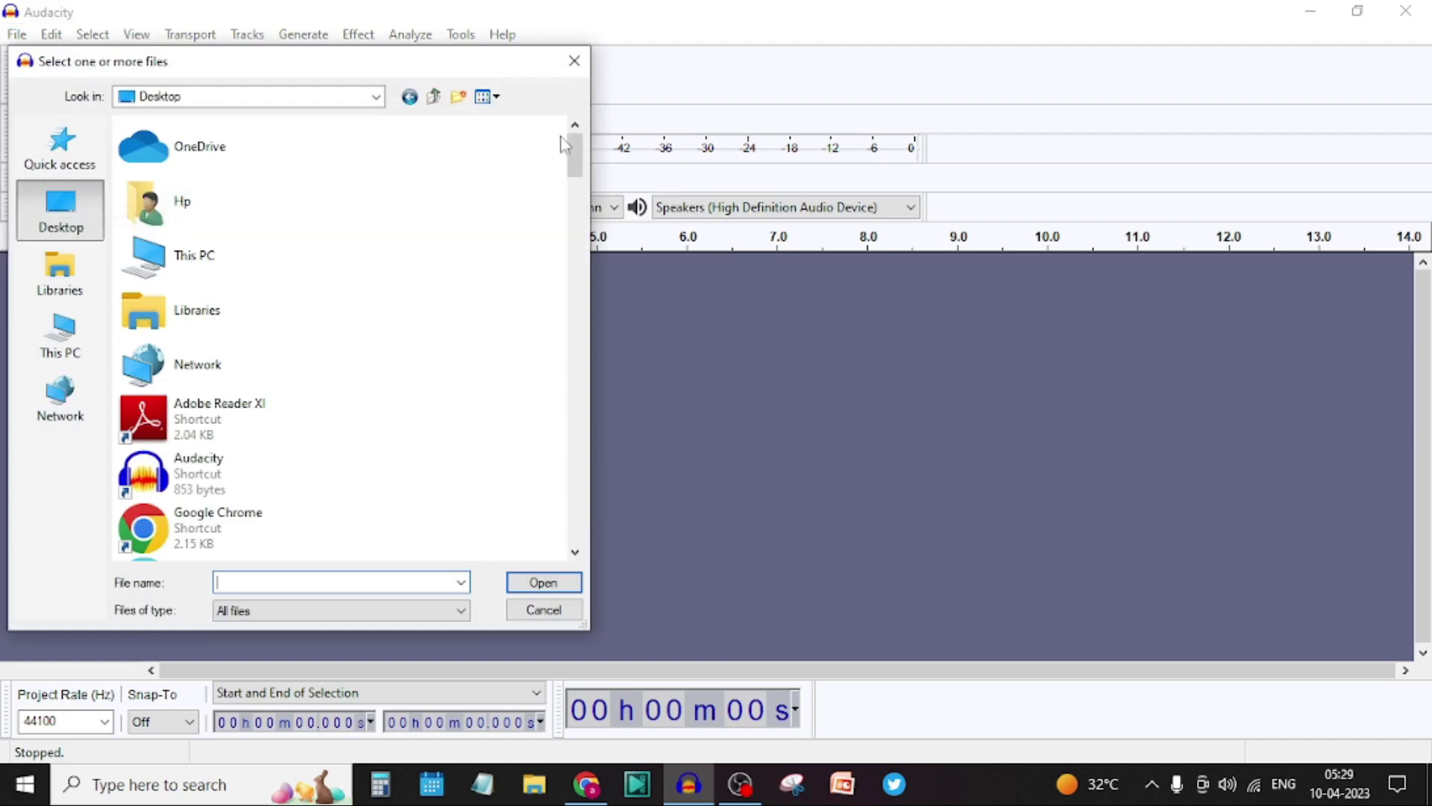
left_click_drag(575, 153, 585, 211)
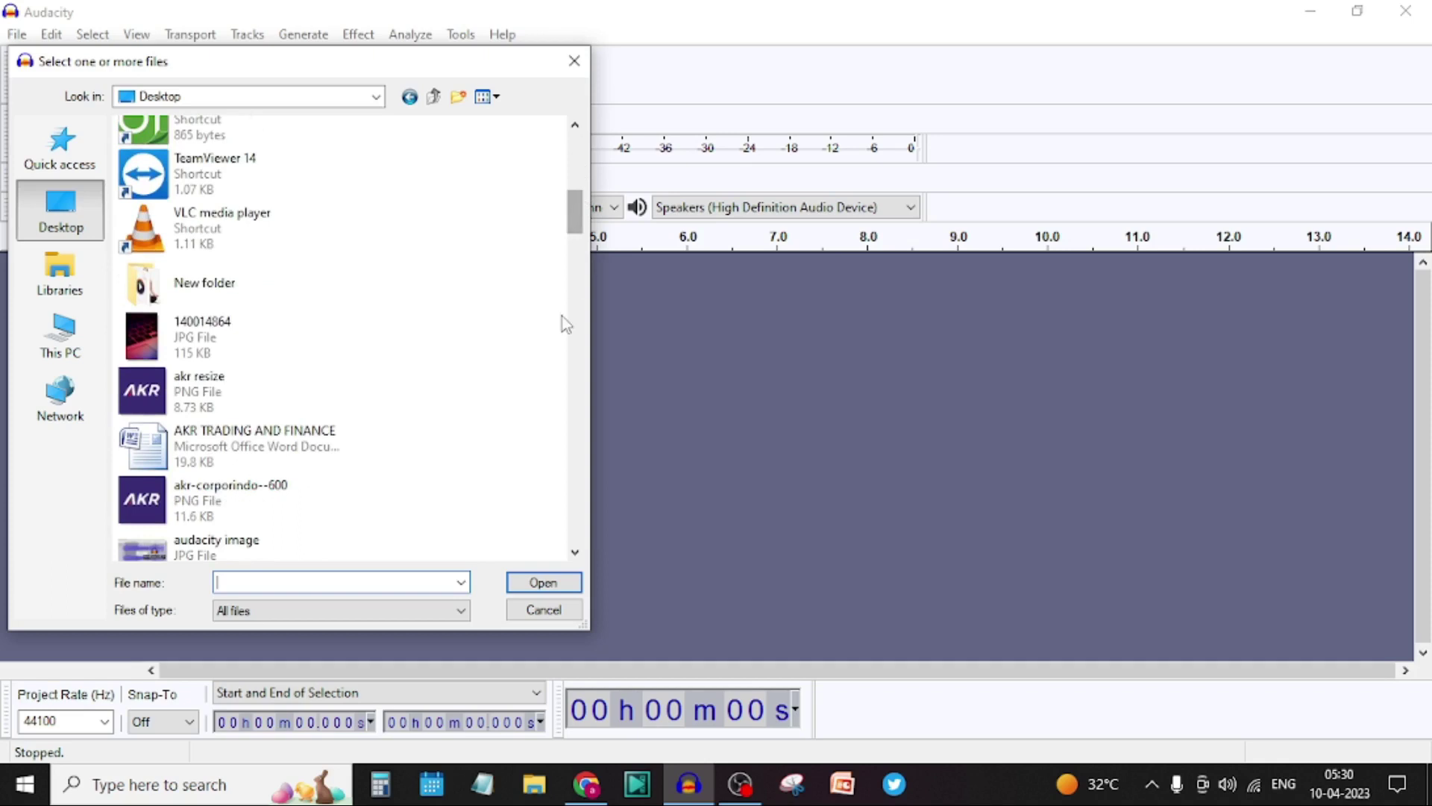
left_click(545, 610)
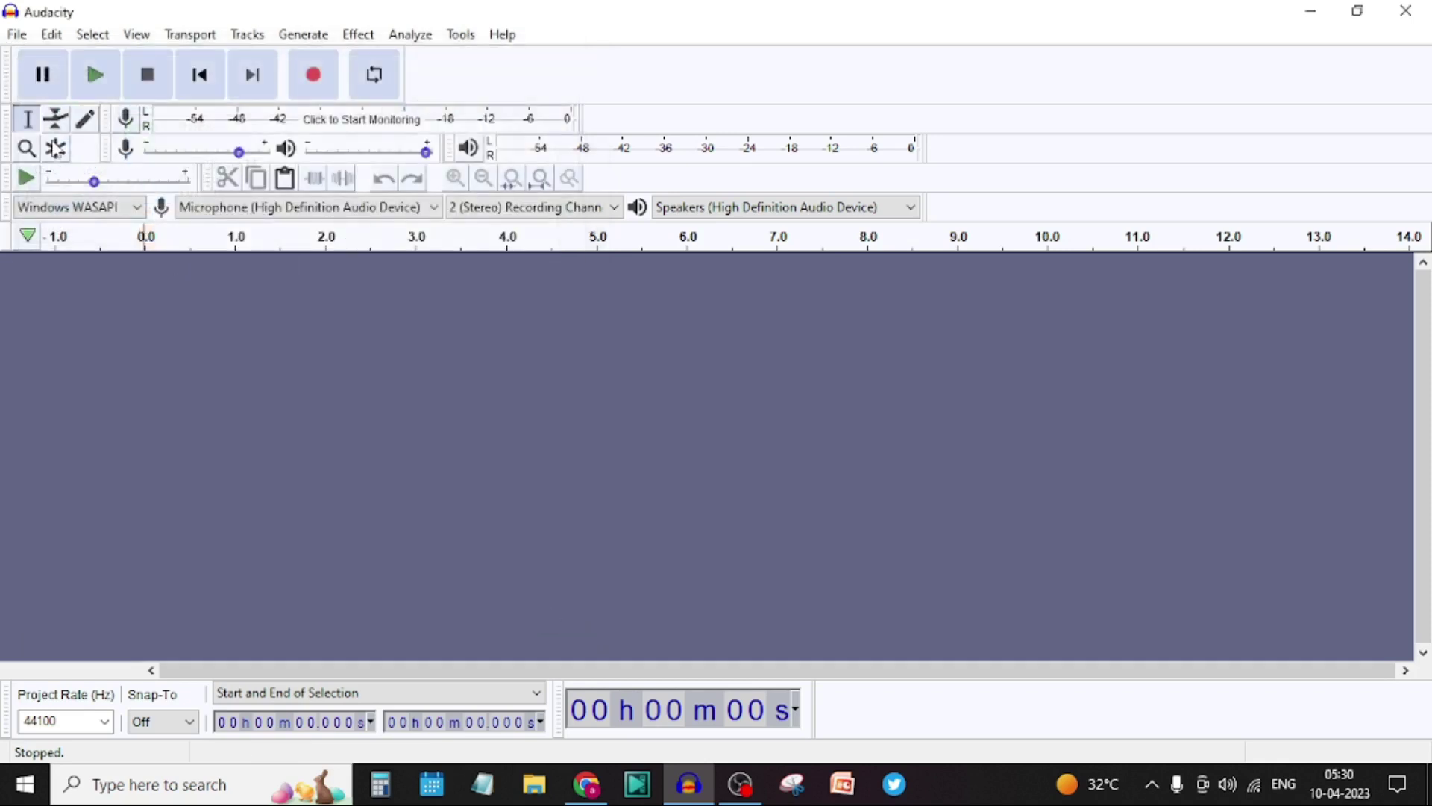
Record about 11 seconds of stereo microphone audio onto a new track
left_click(315, 76)
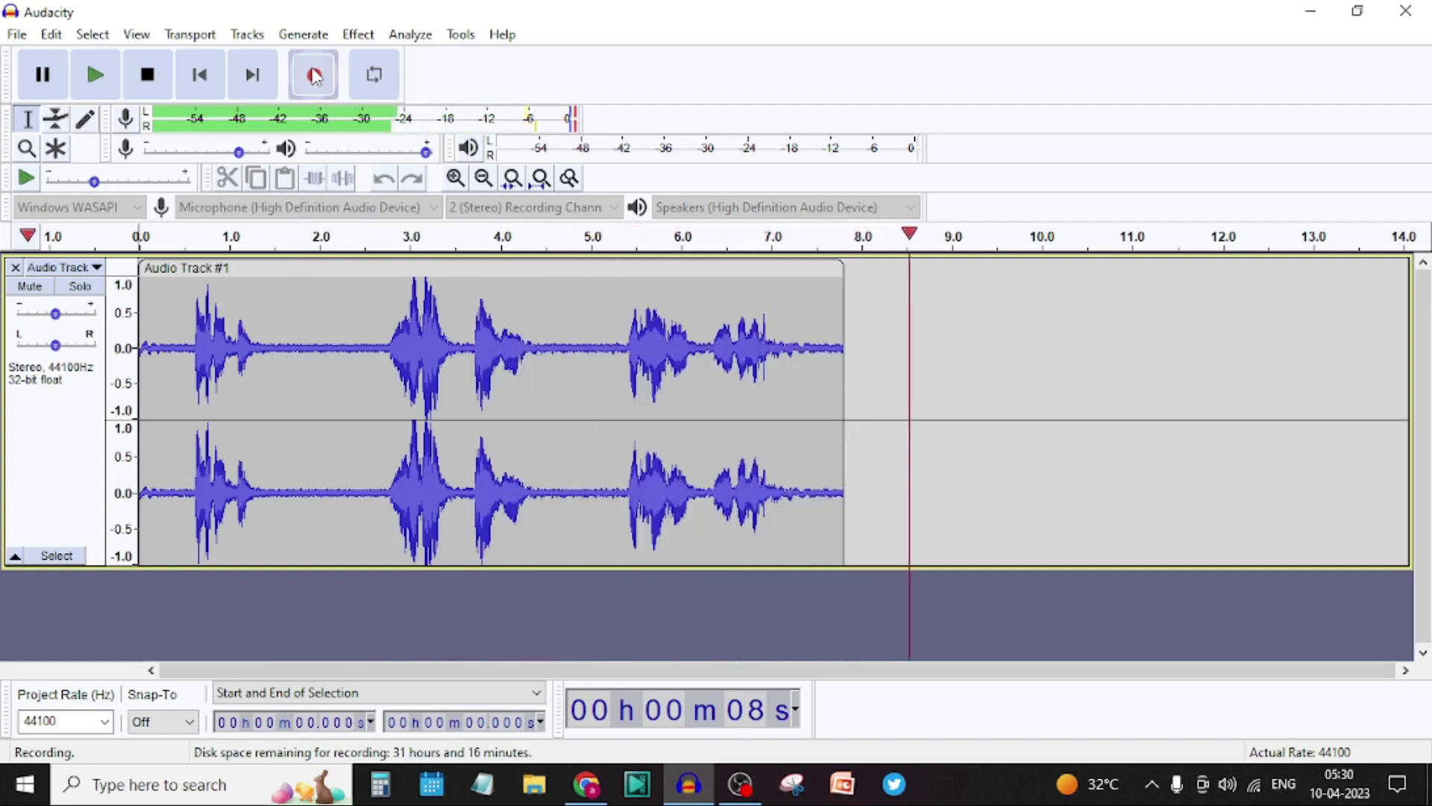
left_click(149, 76)
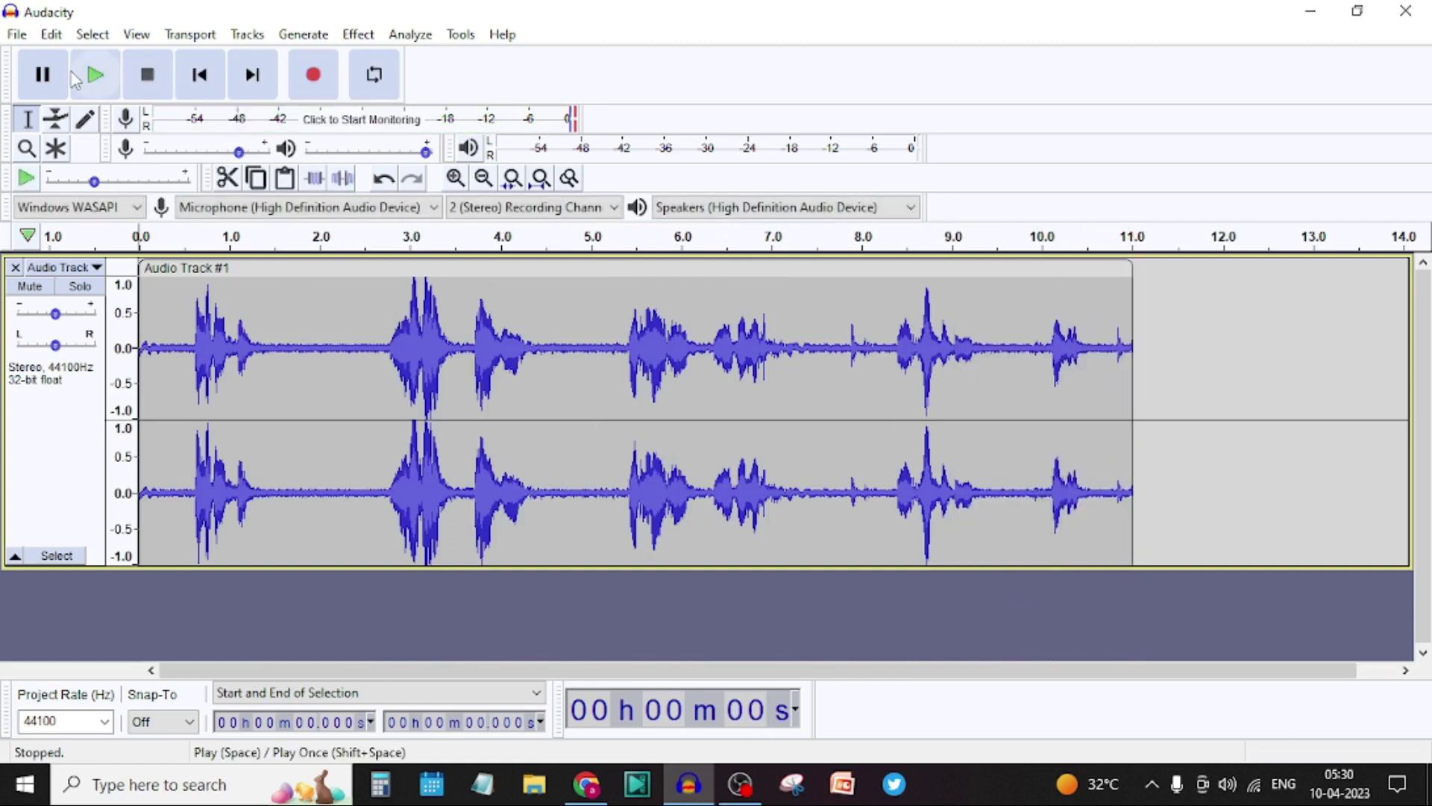
Play back the new recording from its start to hear the background noise and pause it
left_click(95, 75)
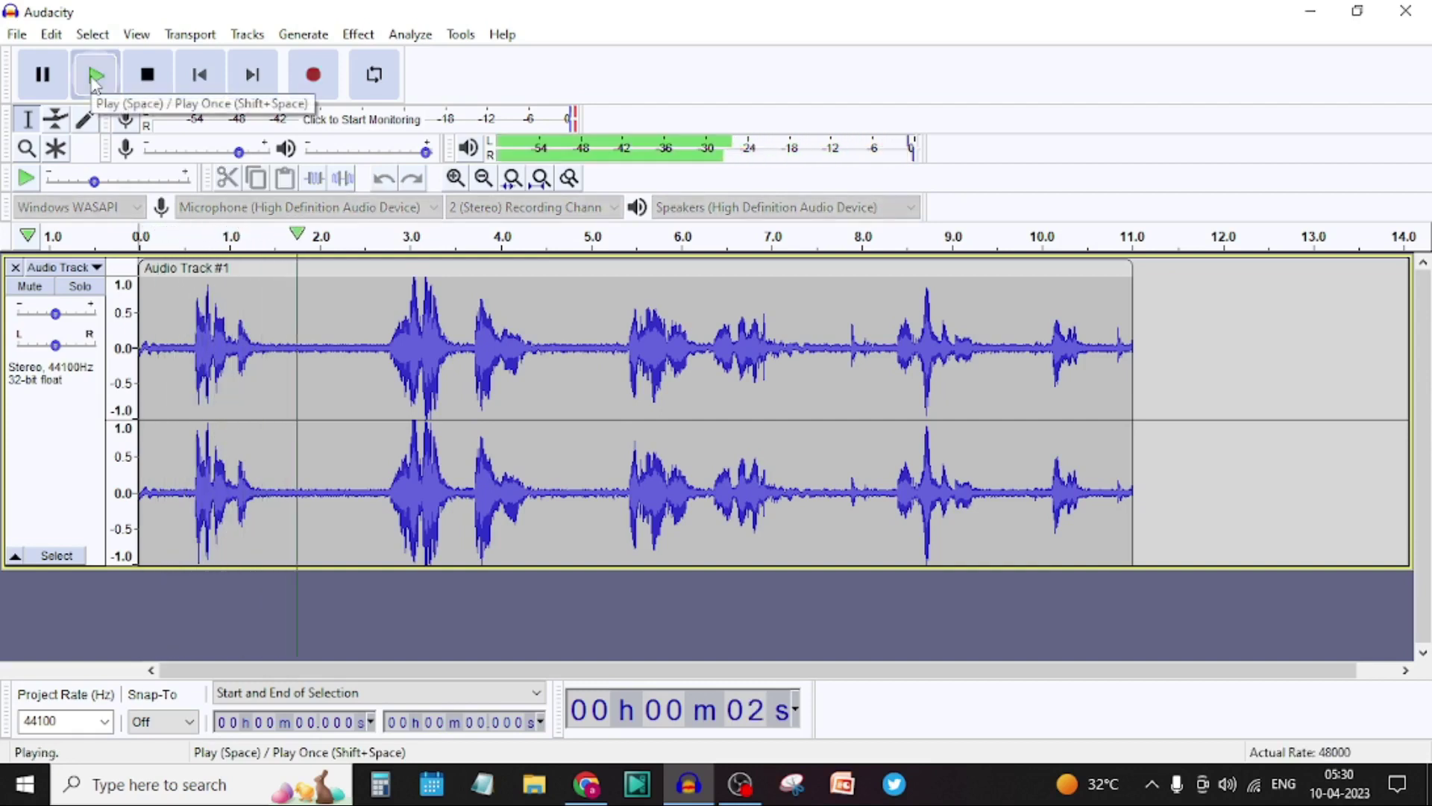
left_click(95, 75)
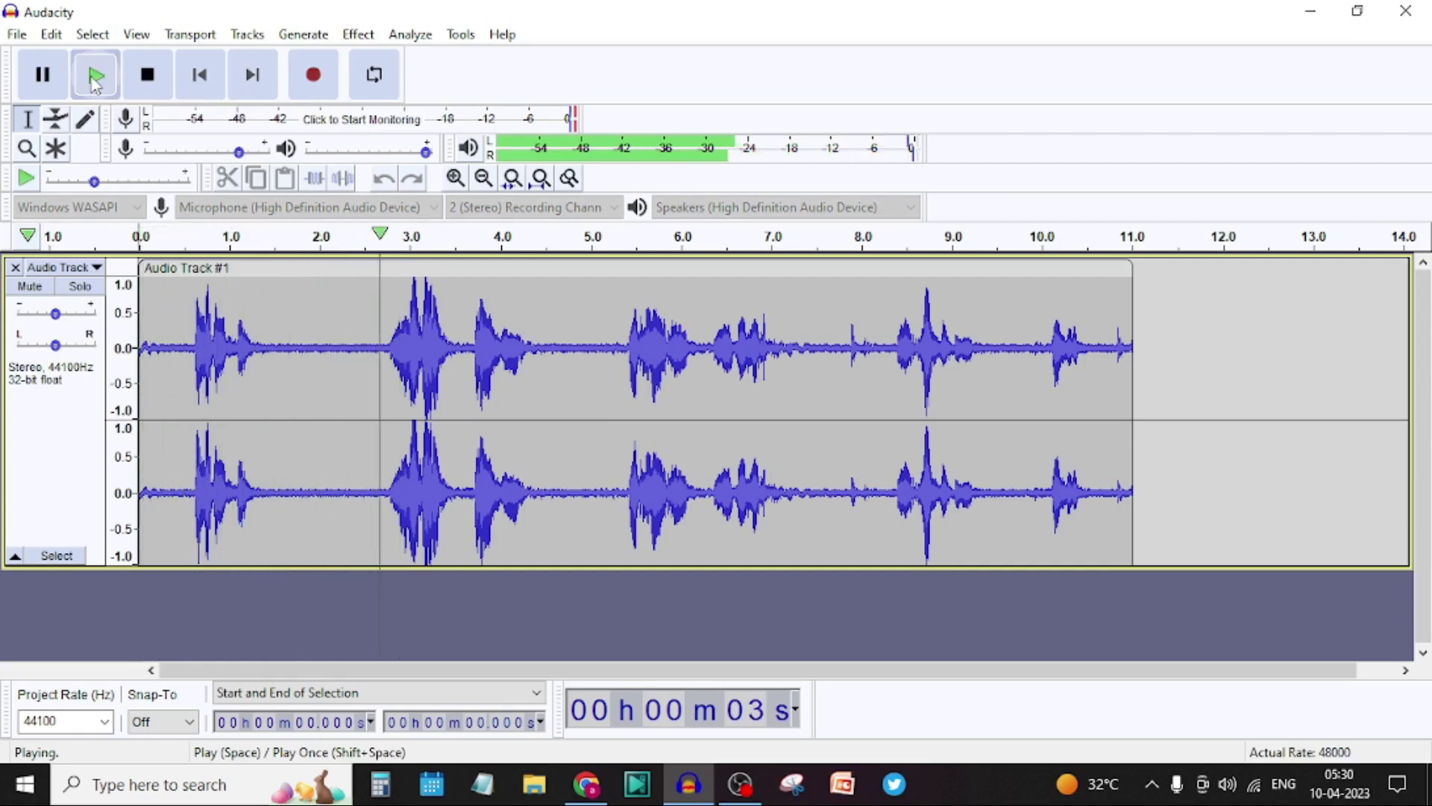
left_click(95, 75)
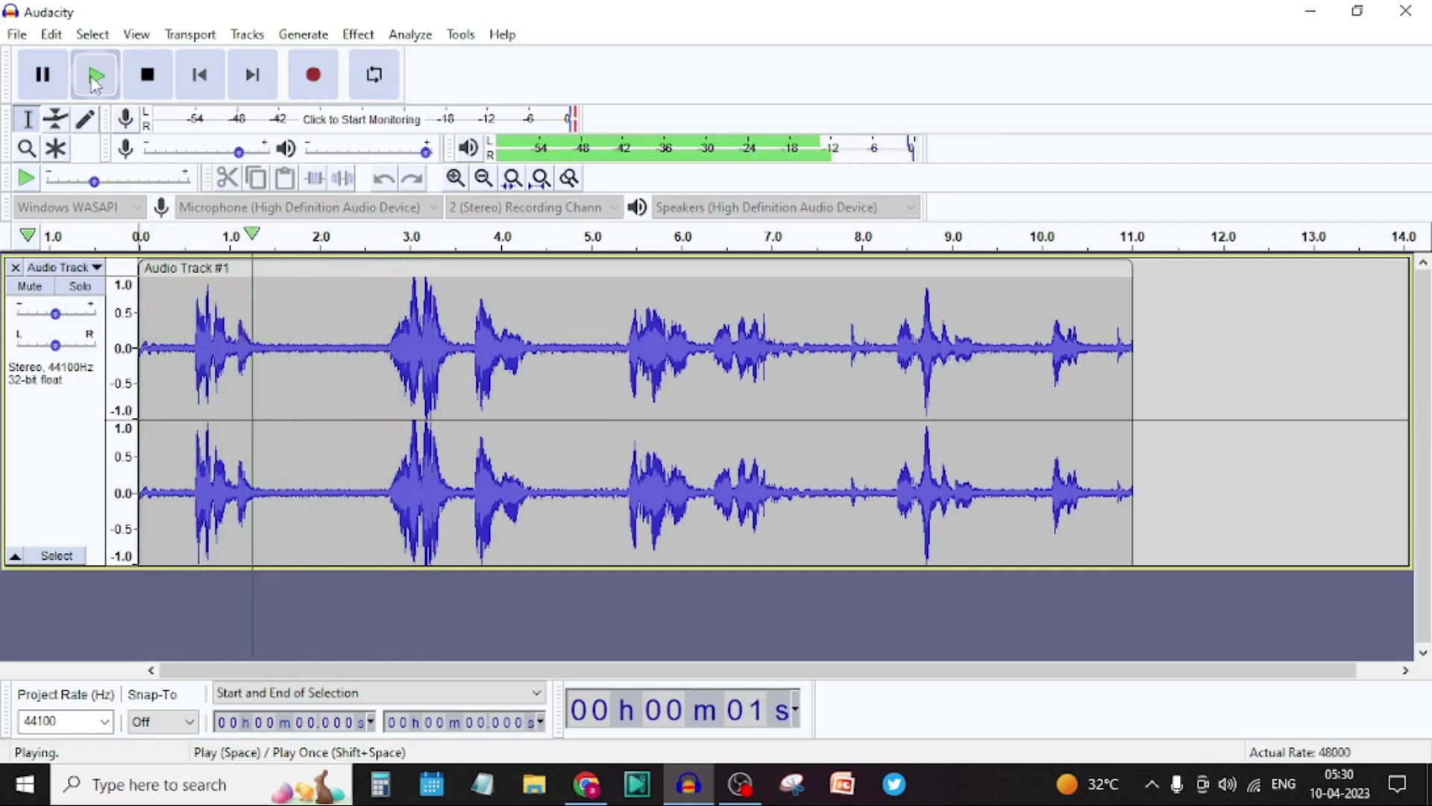
left_click(42, 75)
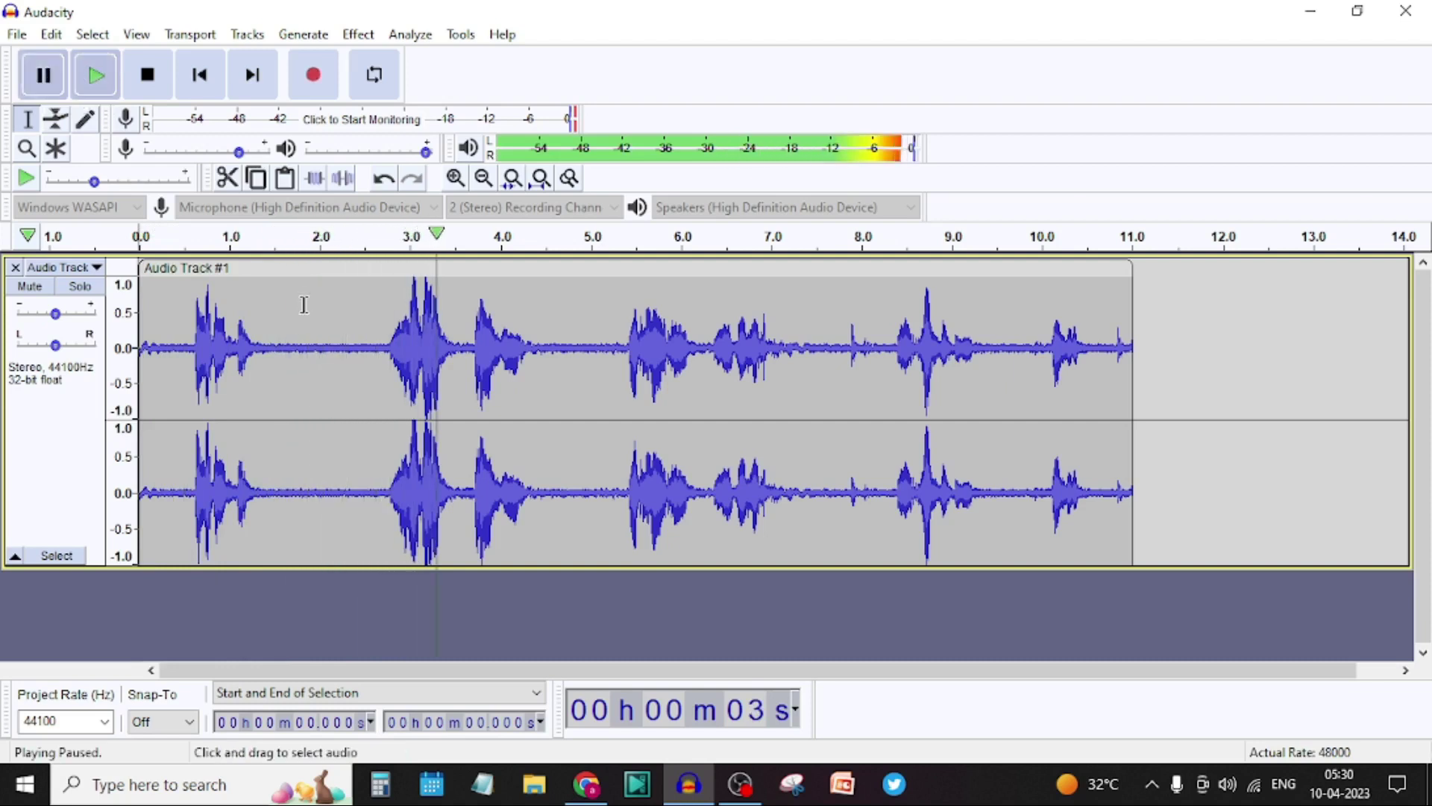
Select the speech-free section from about 1.24 s to 2.76 s and capture it as the Noise Reduction profile
left_click_drag(250, 299, 388, 298)
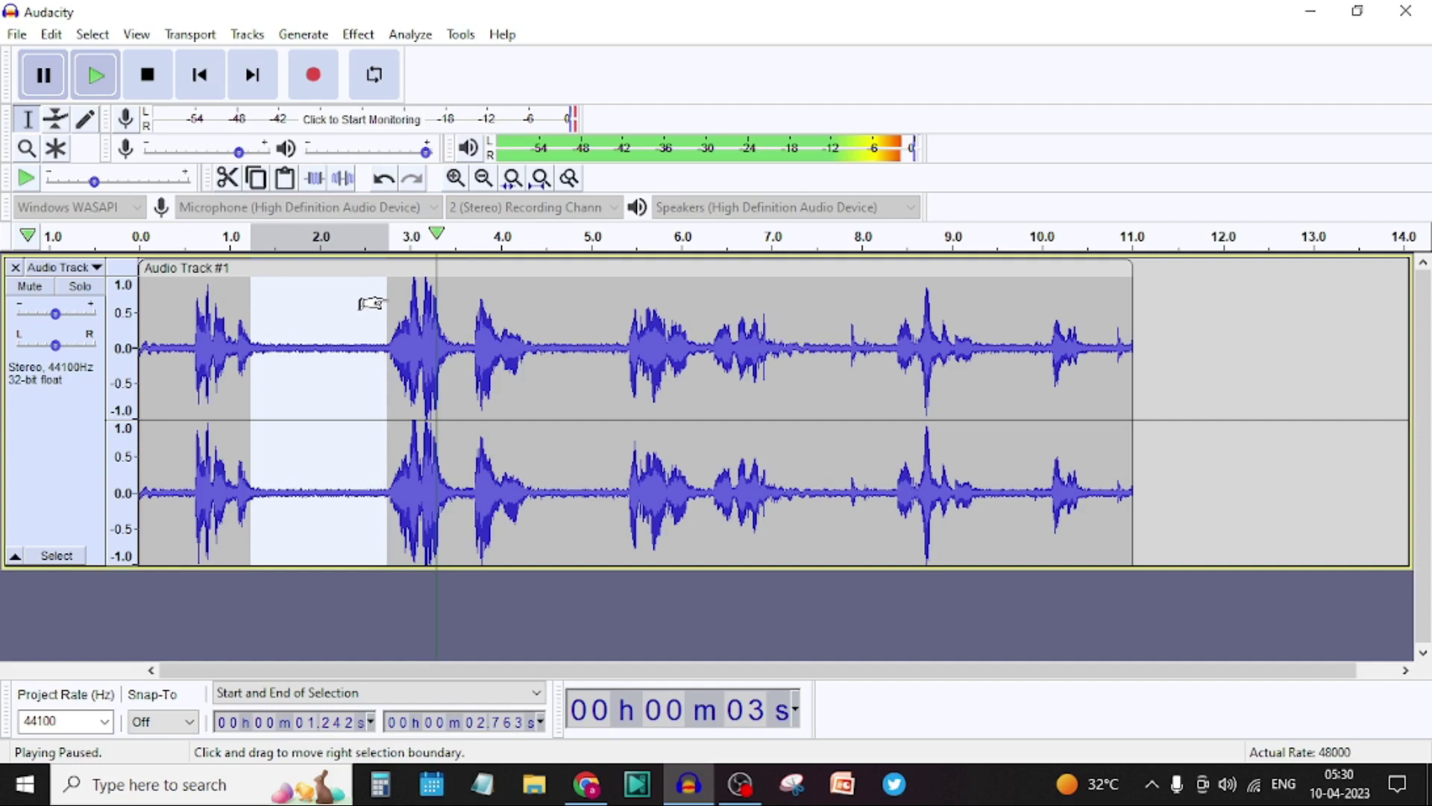
left_click(364, 38)
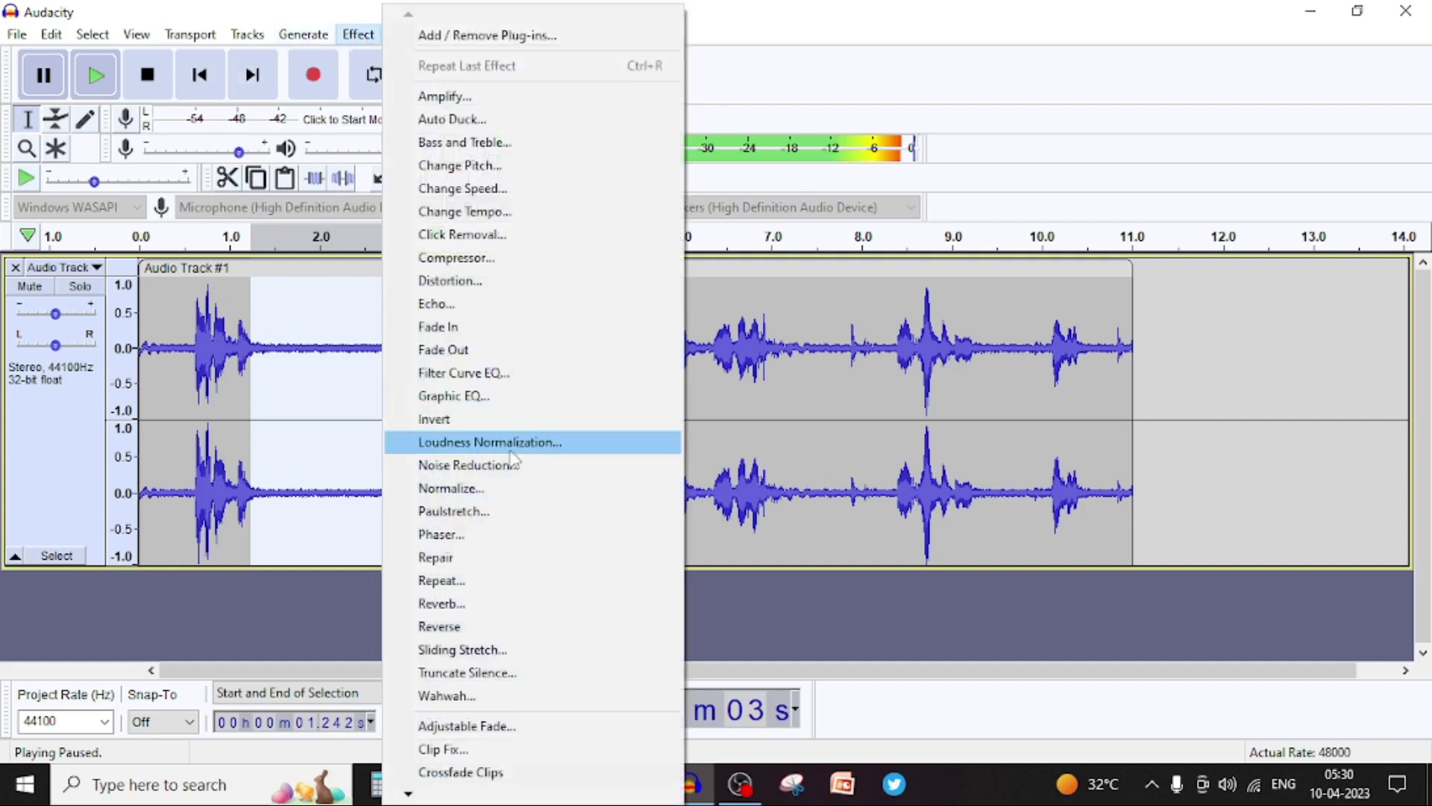
left_click(512, 467)
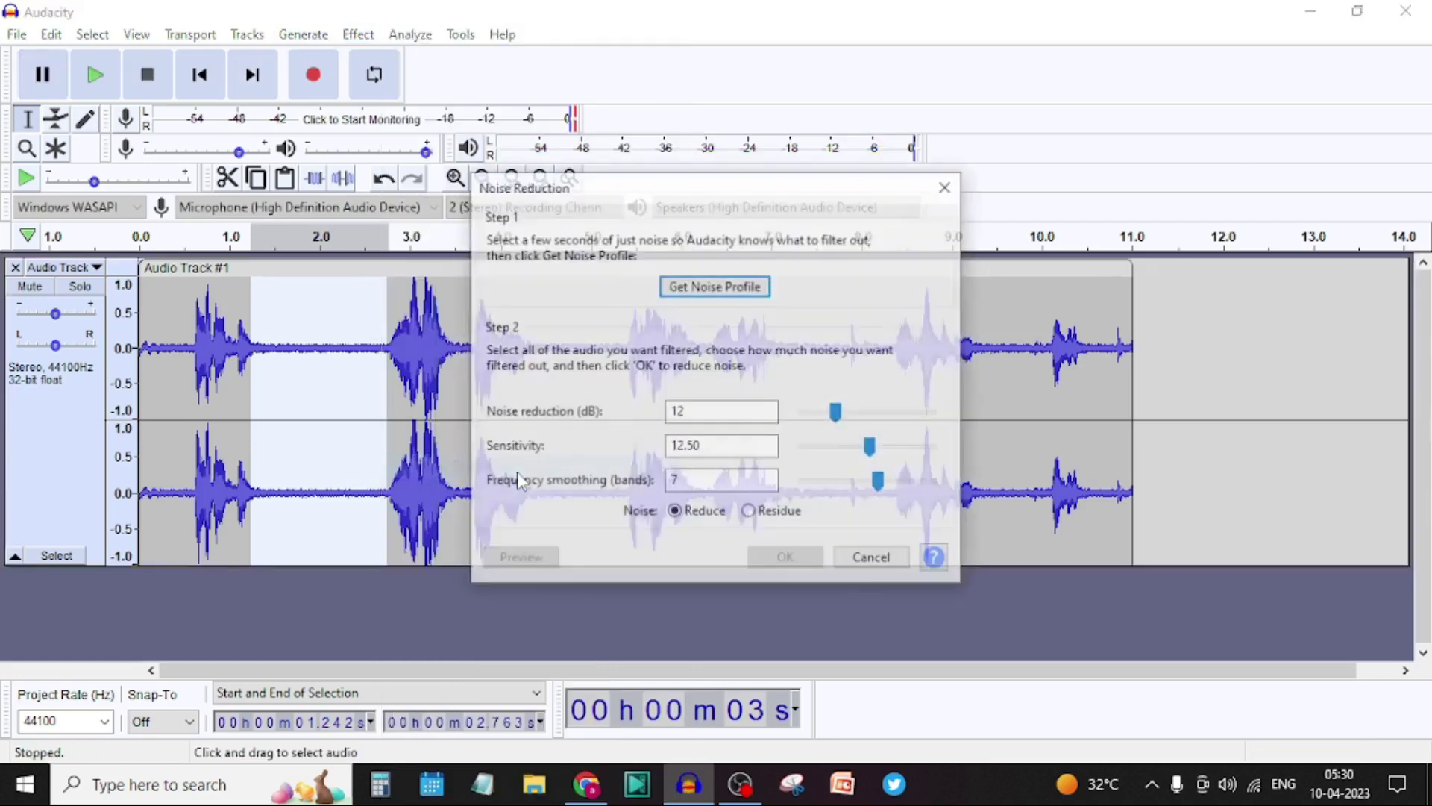
left_click(697, 288)
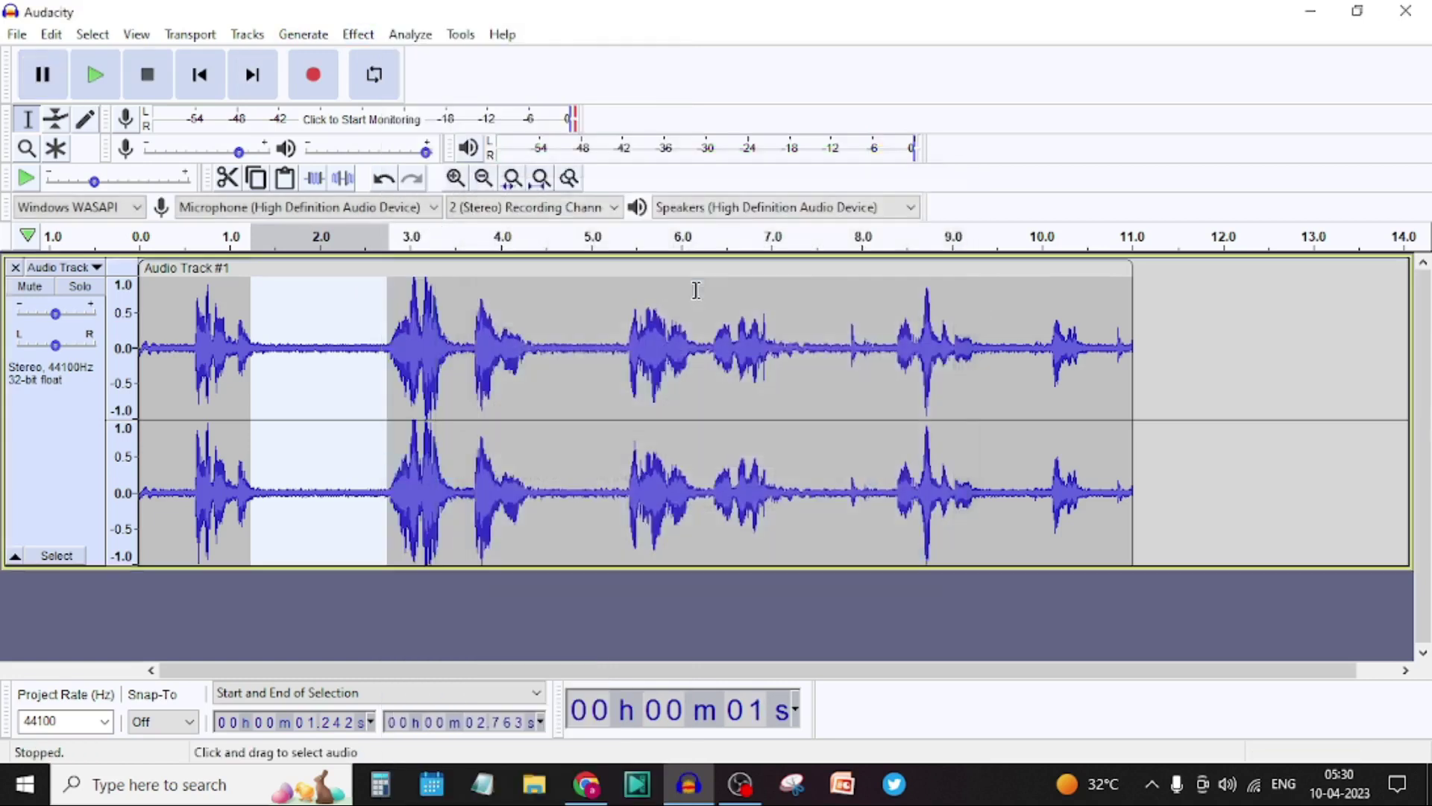
Apply Noise Reduction to the entire recording with 12 dB reduction, sensitivity 12.50 and 7 frequency smoothing bands
double_click(551, 321)
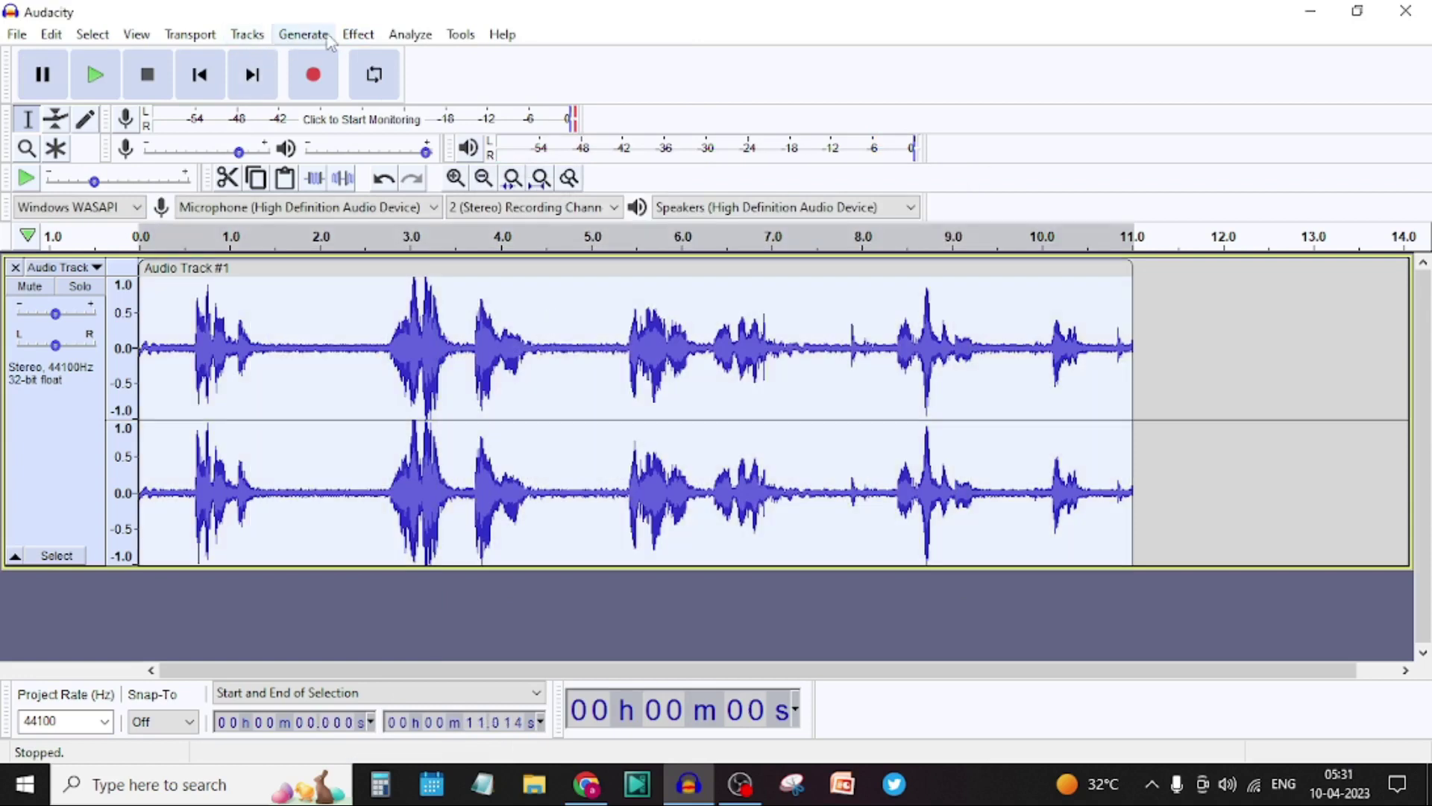
left_click(358, 36)
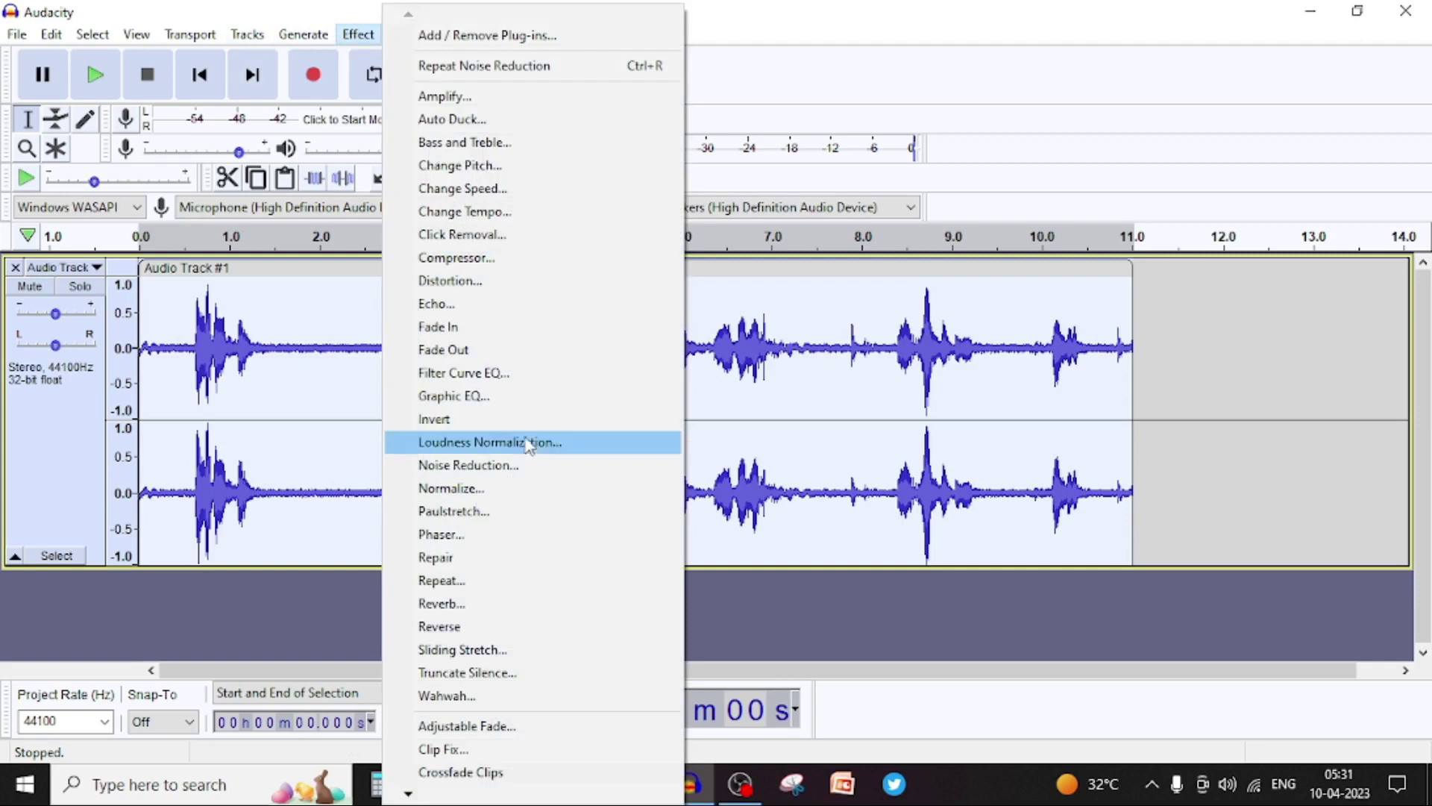
left_click(532, 466)
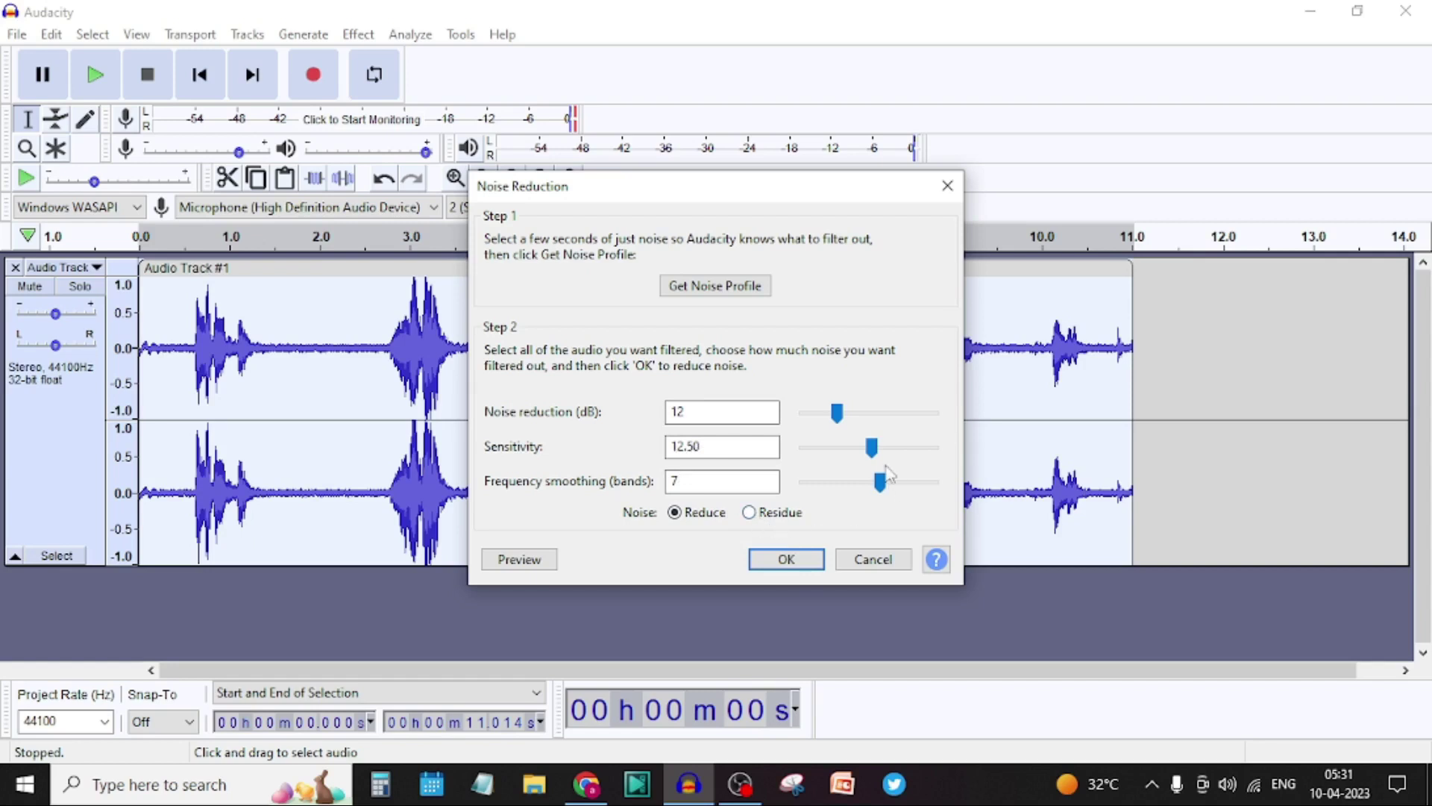
left_click(783, 566)
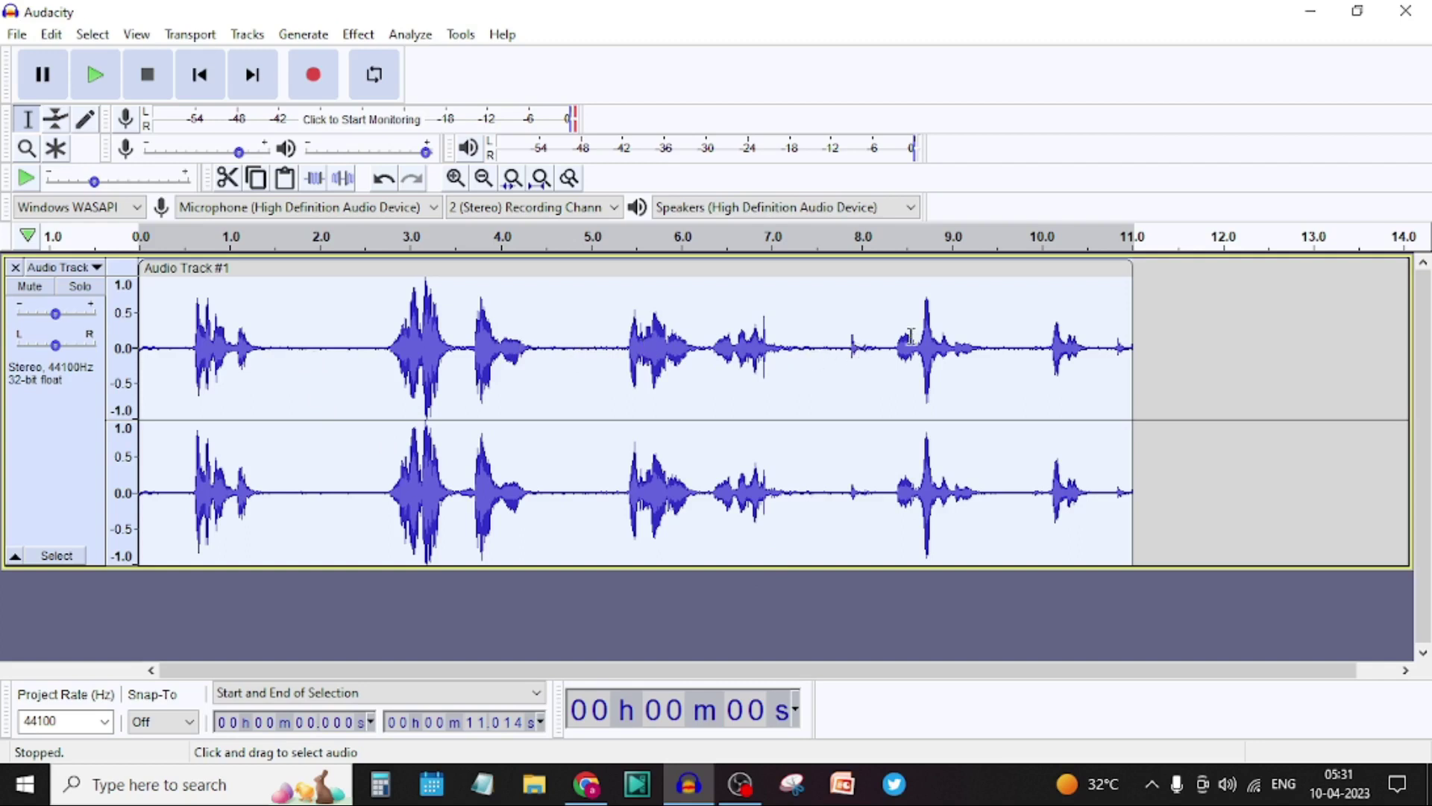
Play back the noise-reduced recording from its start and pause it
left_click(95, 76)
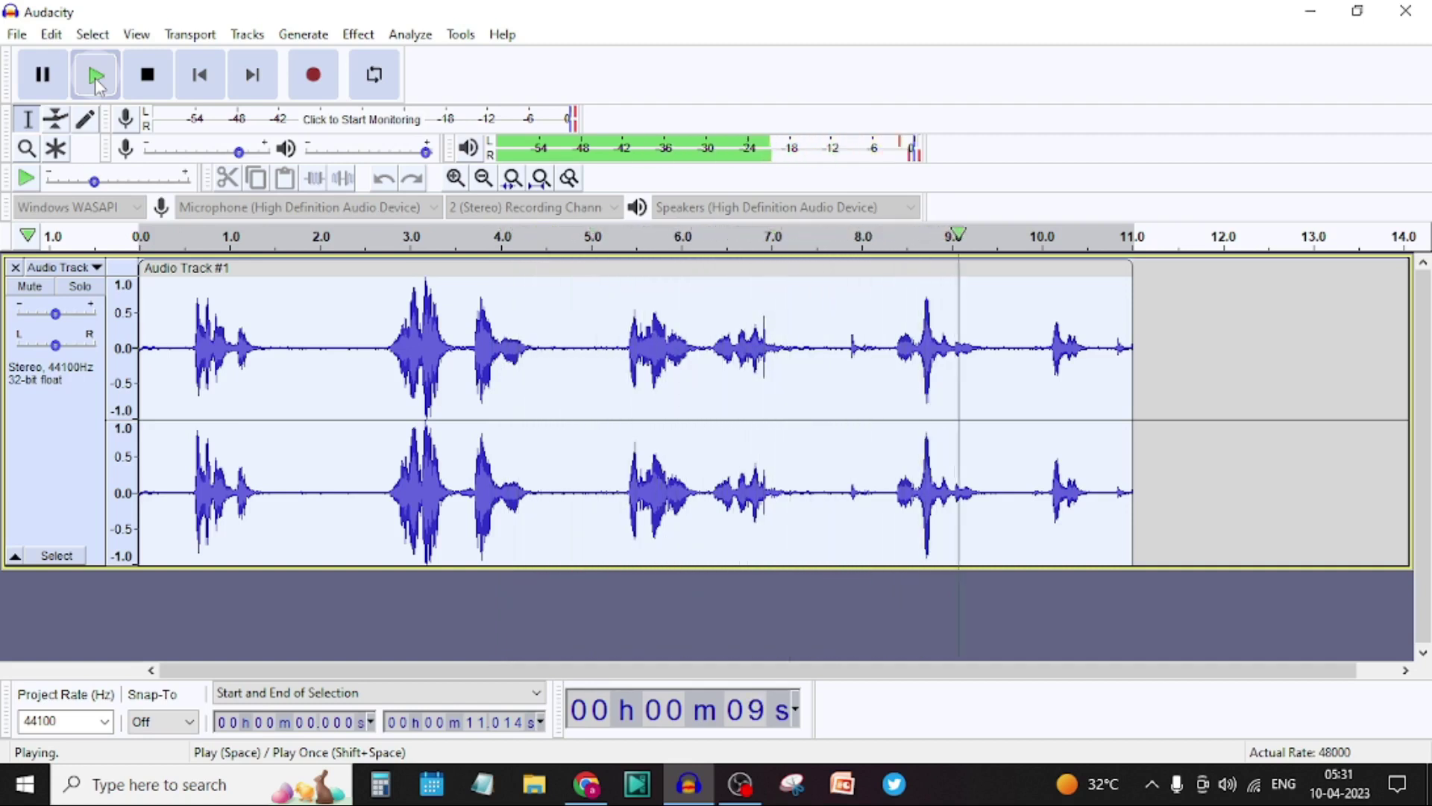
left_click(95, 76)
left_click(43, 76)
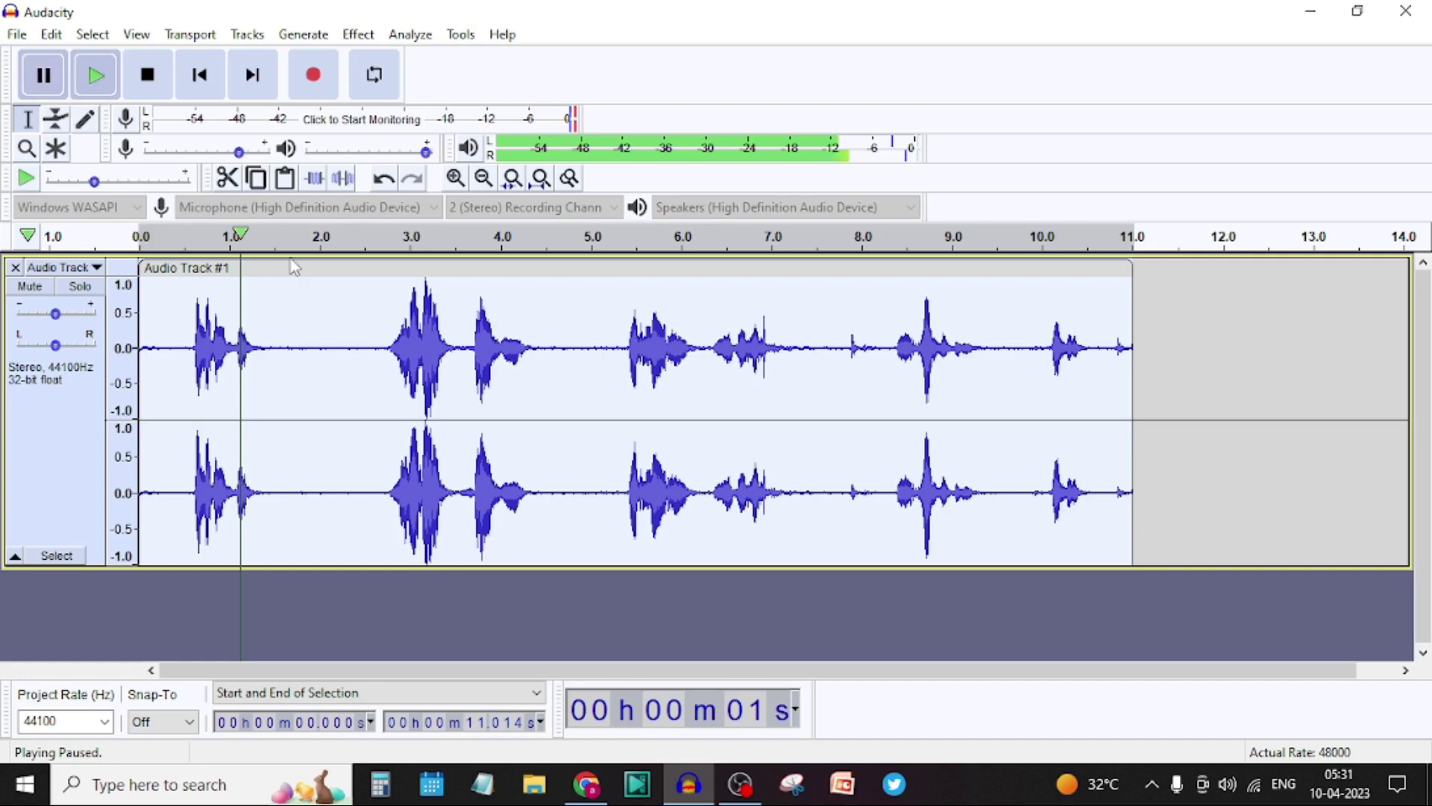
Listen to the gap between the first two spoken phrases from about 1.88 s and stop playback
left_click(251, 306)
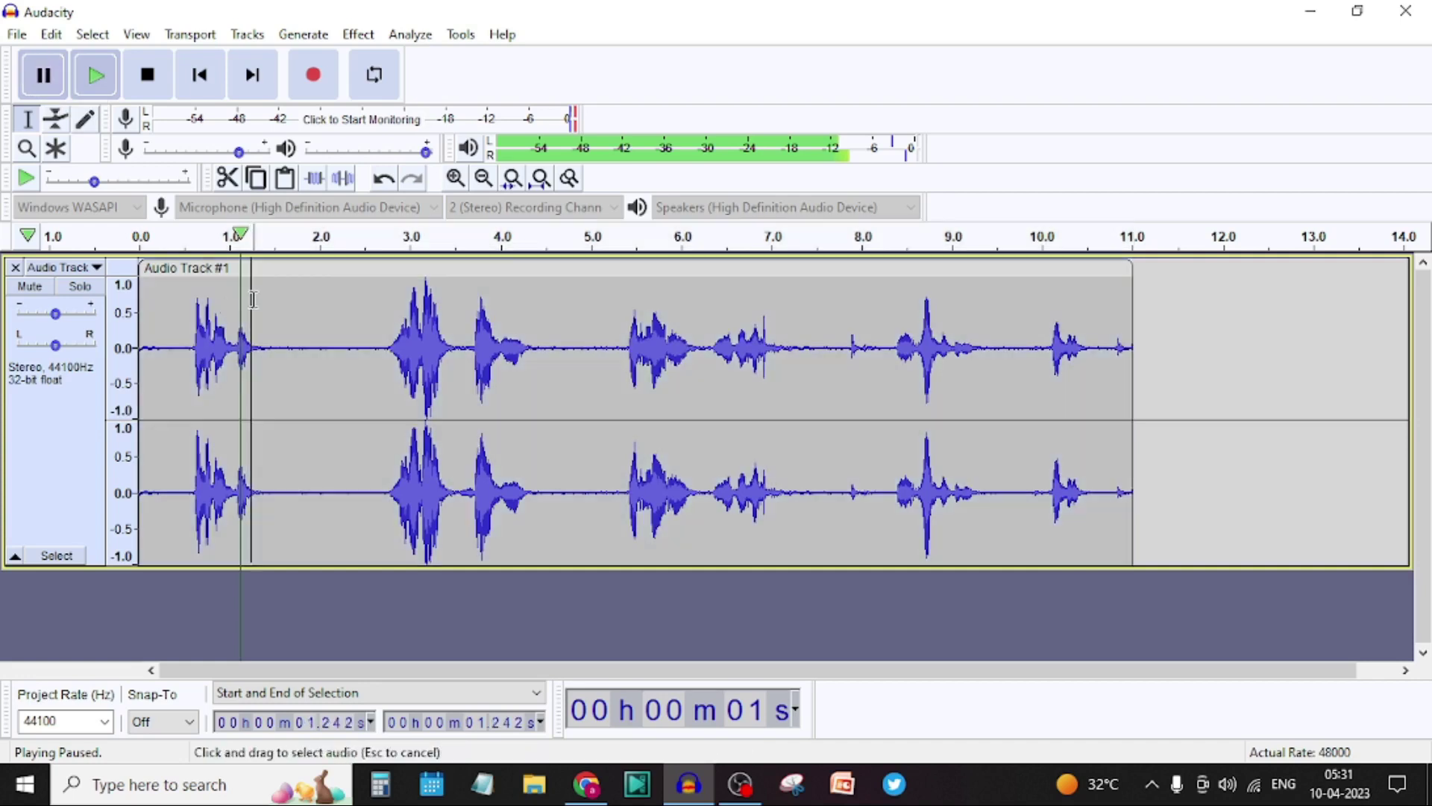
double_click(254, 295)
left_click(307, 301)
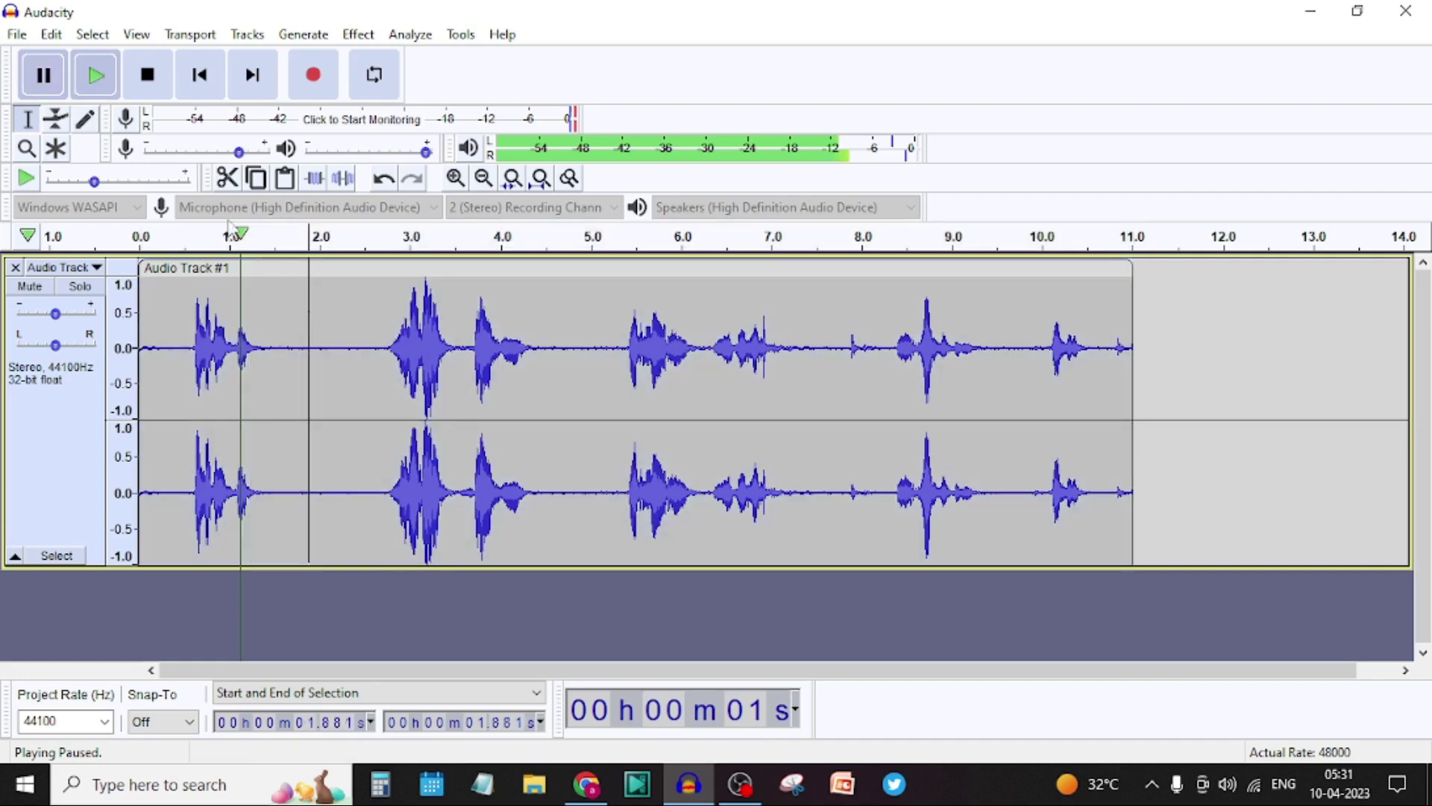
left_click(46, 75)
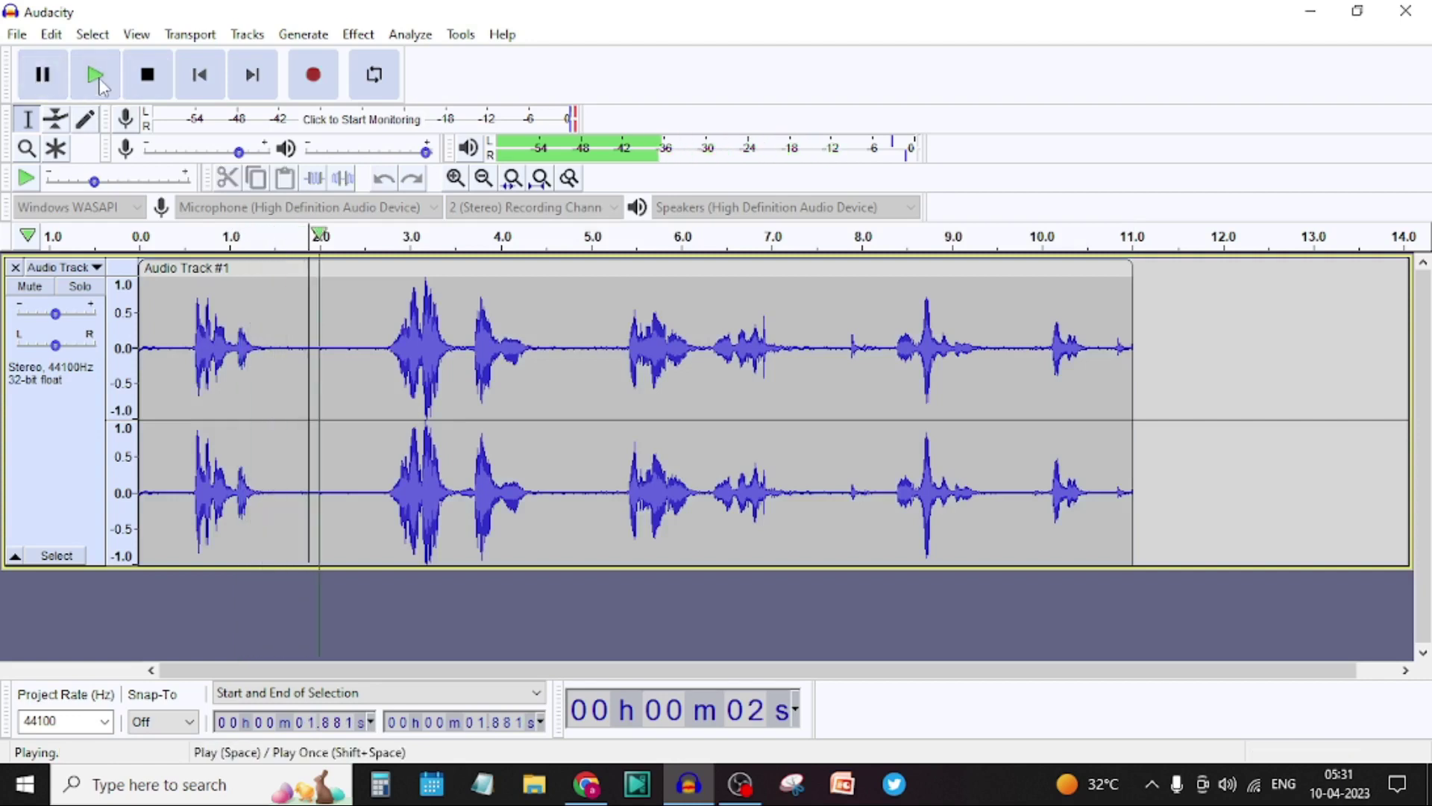
left_click(149, 78)
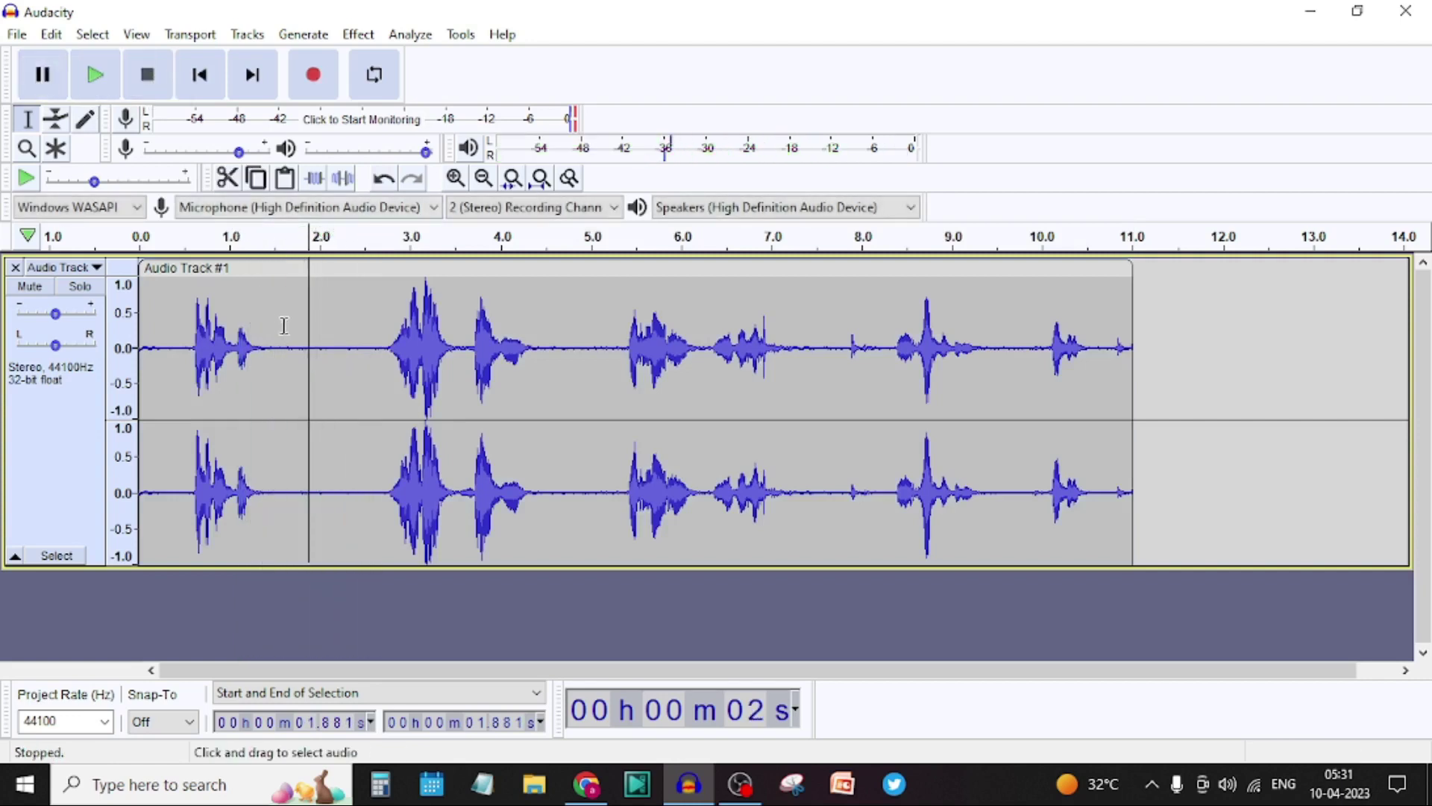
Select the speech-free gap from about 1.31 s to 2.81 s and capture it as a new Noise Reduction profile
left_click_drag(256, 304, 392, 311)
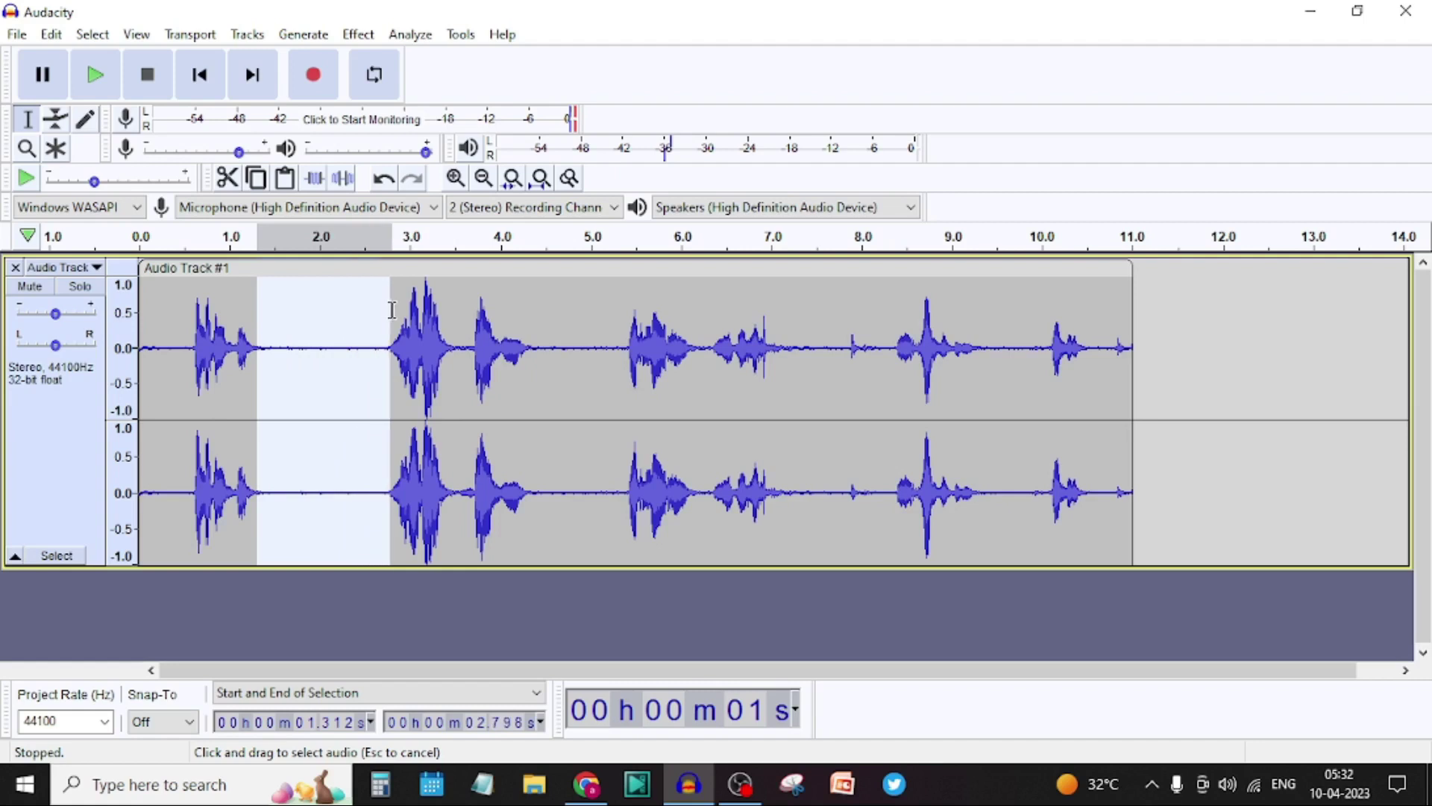
left_click(357, 34)
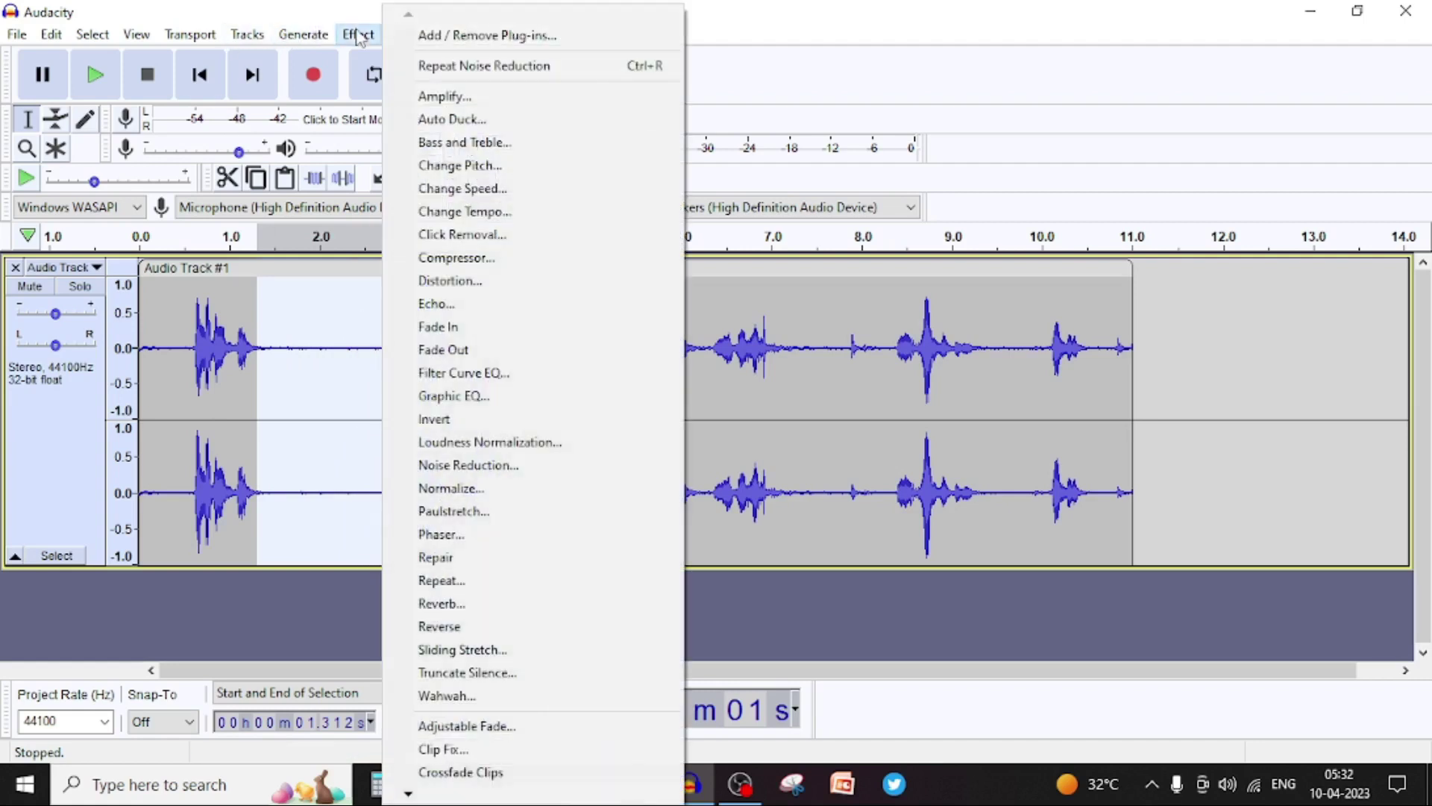
left_click(502, 465)
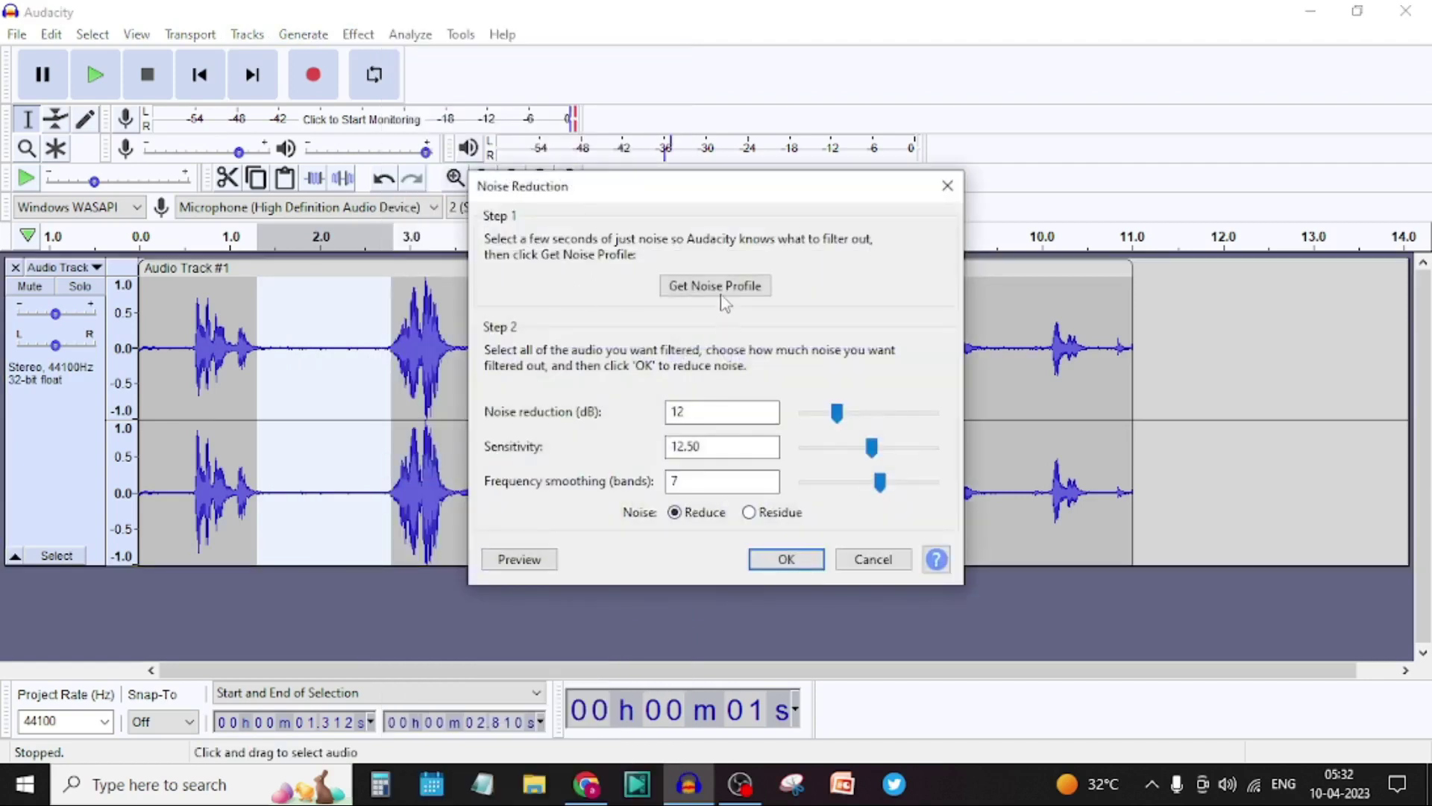
left_click(721, 287)
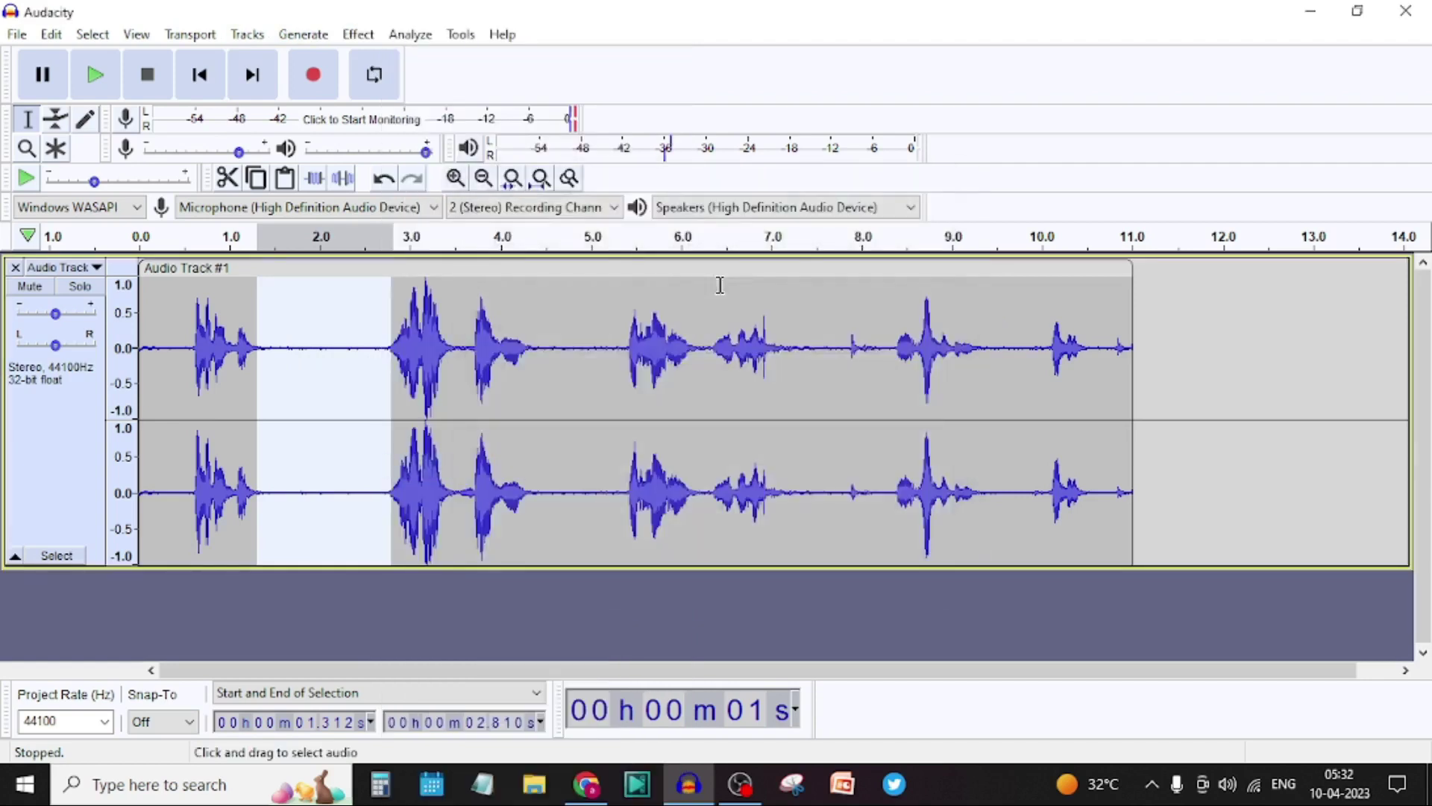
Apply Noise Reduction again to the whole track with 12 dB reduction, sensitivity 12.50 and 7 frequency smoothing bands
double_click(480, 311)
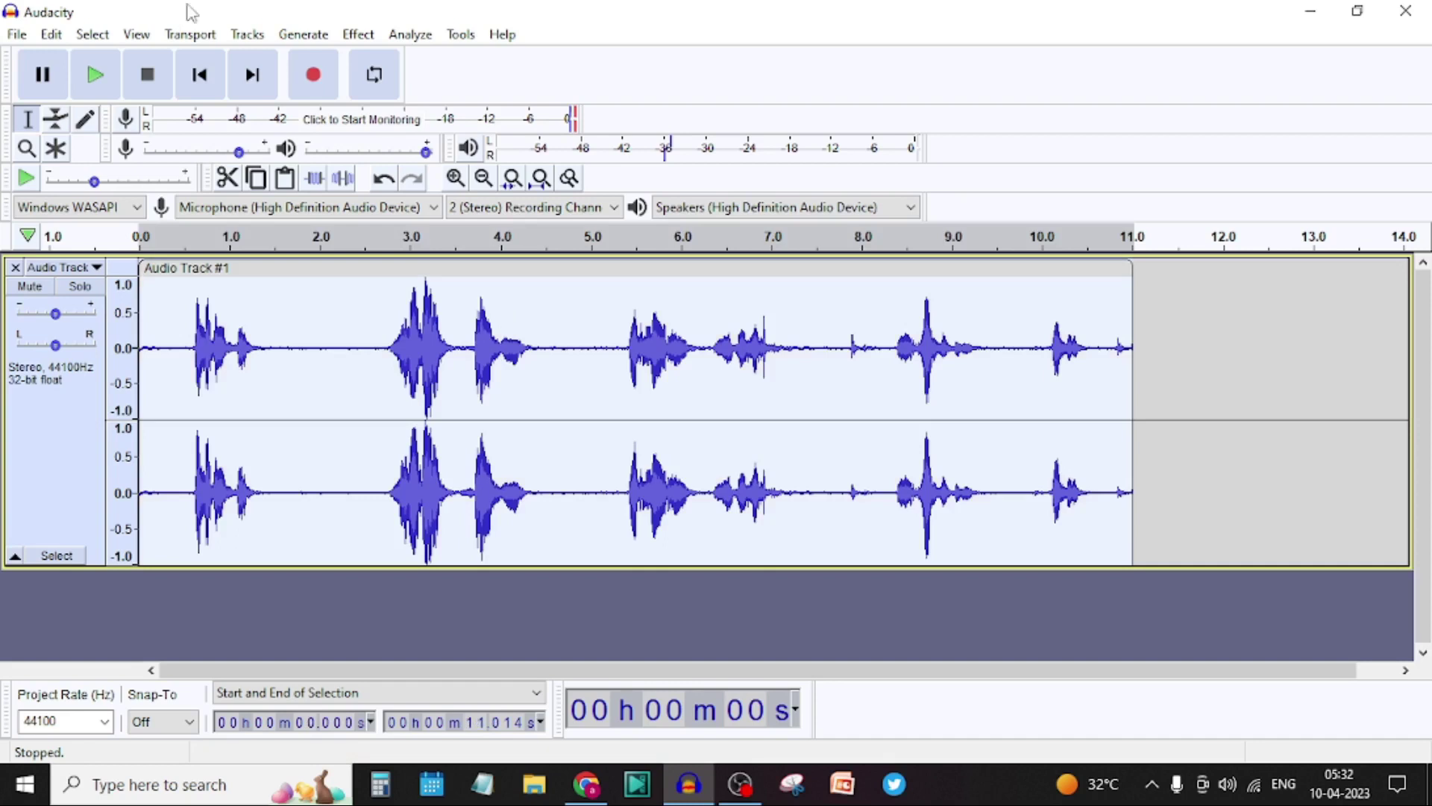
left_click(358, 34)
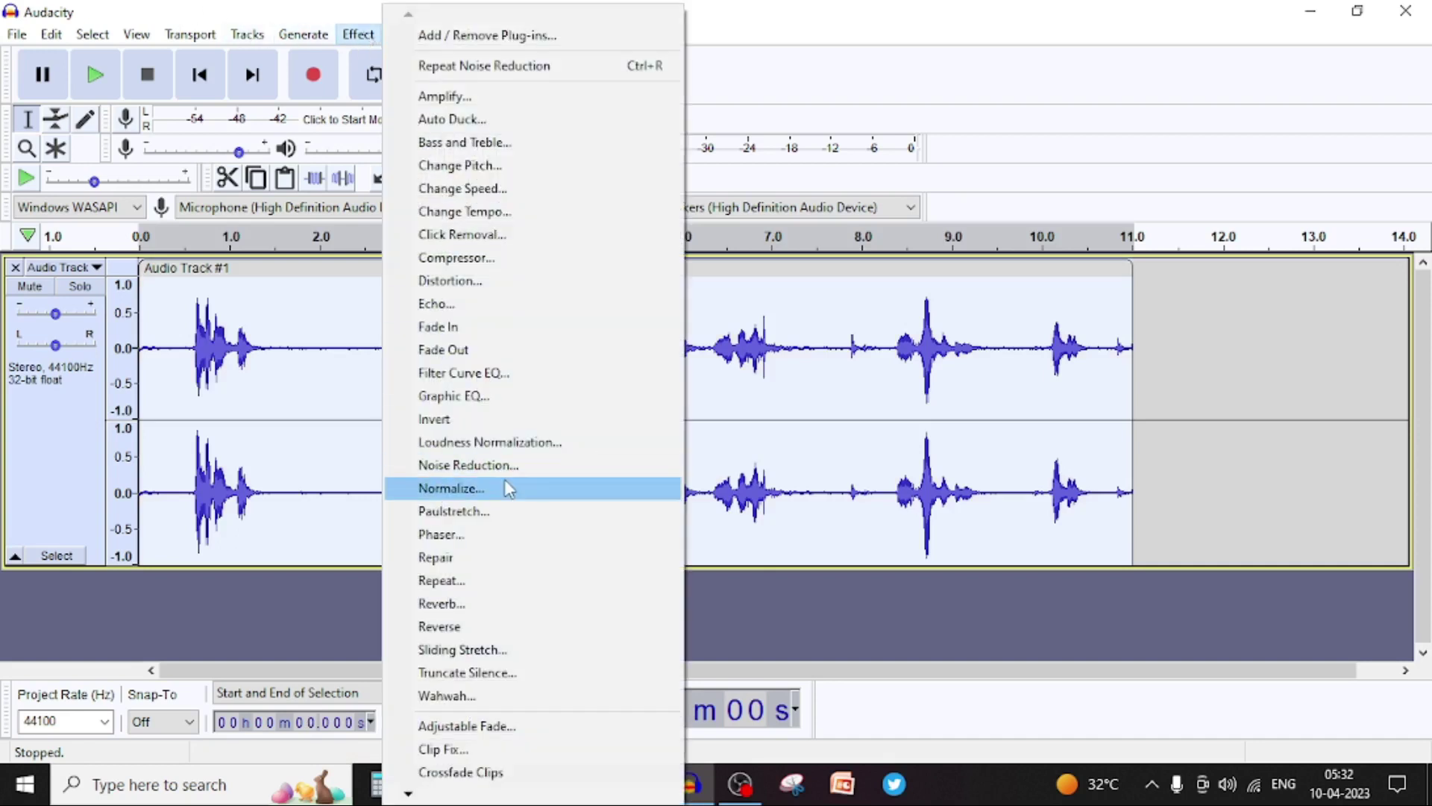
left_click(512, 466)
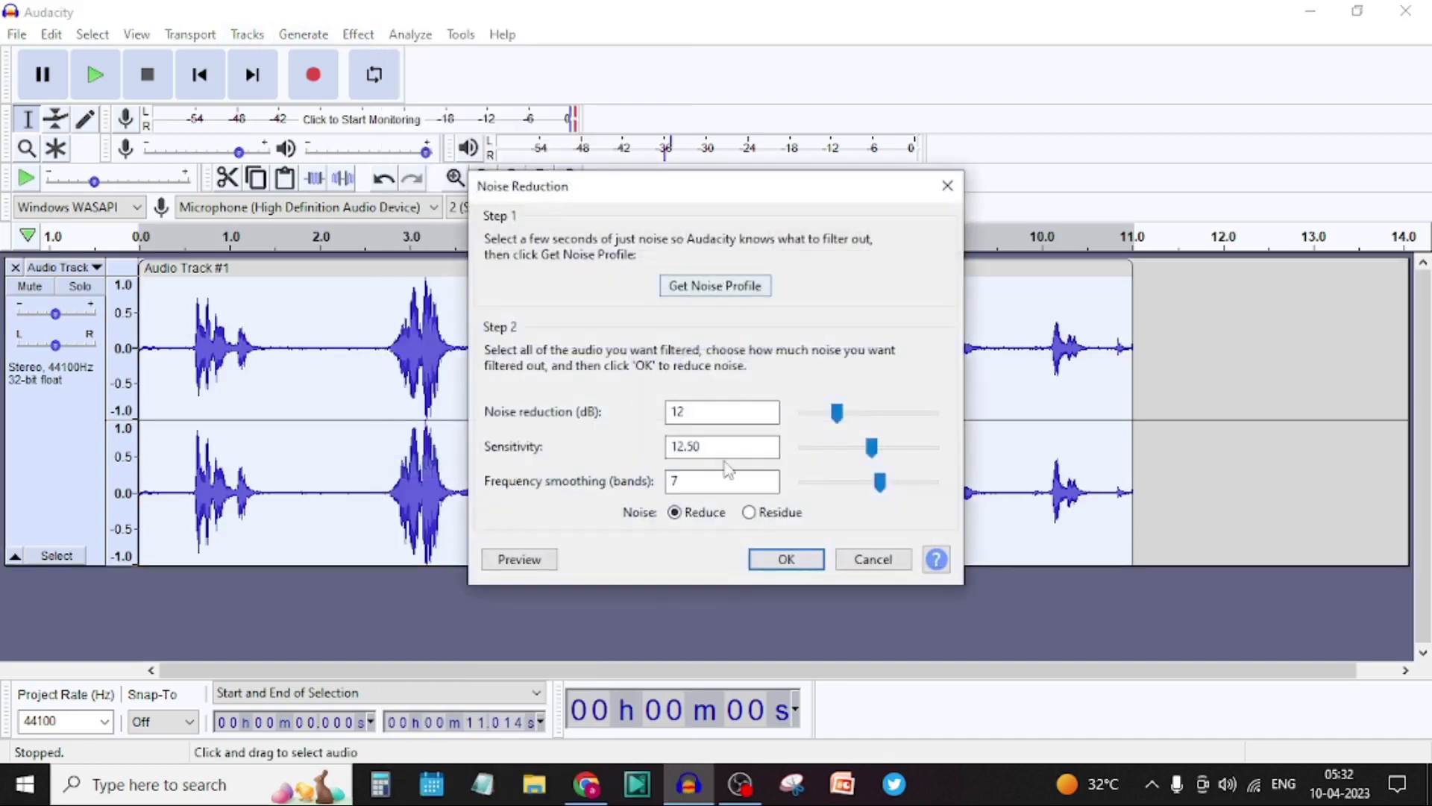
left_click(795, 564)
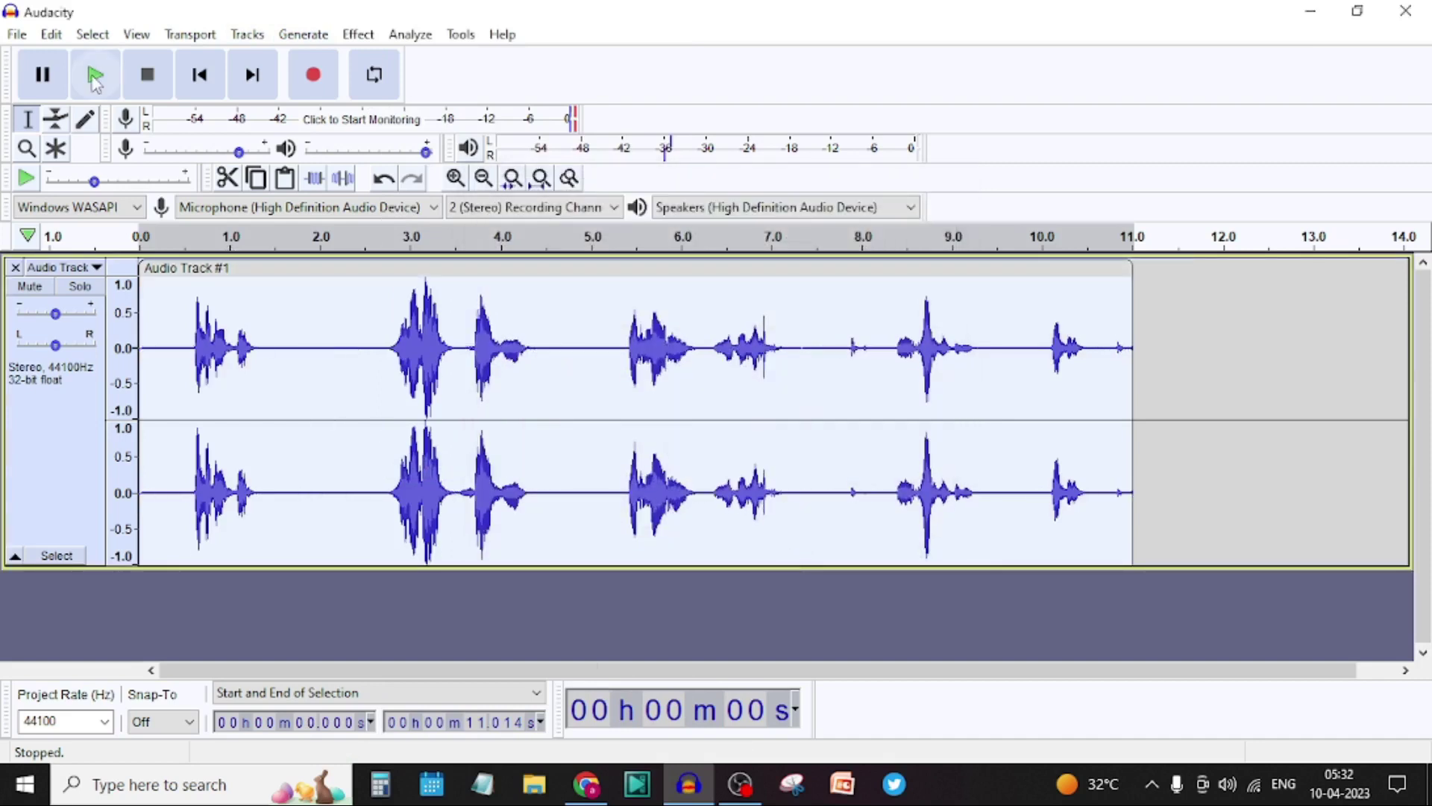
Listen to the twice-cleaned recording from its start and pause playback near the end
left_click(95, 76)
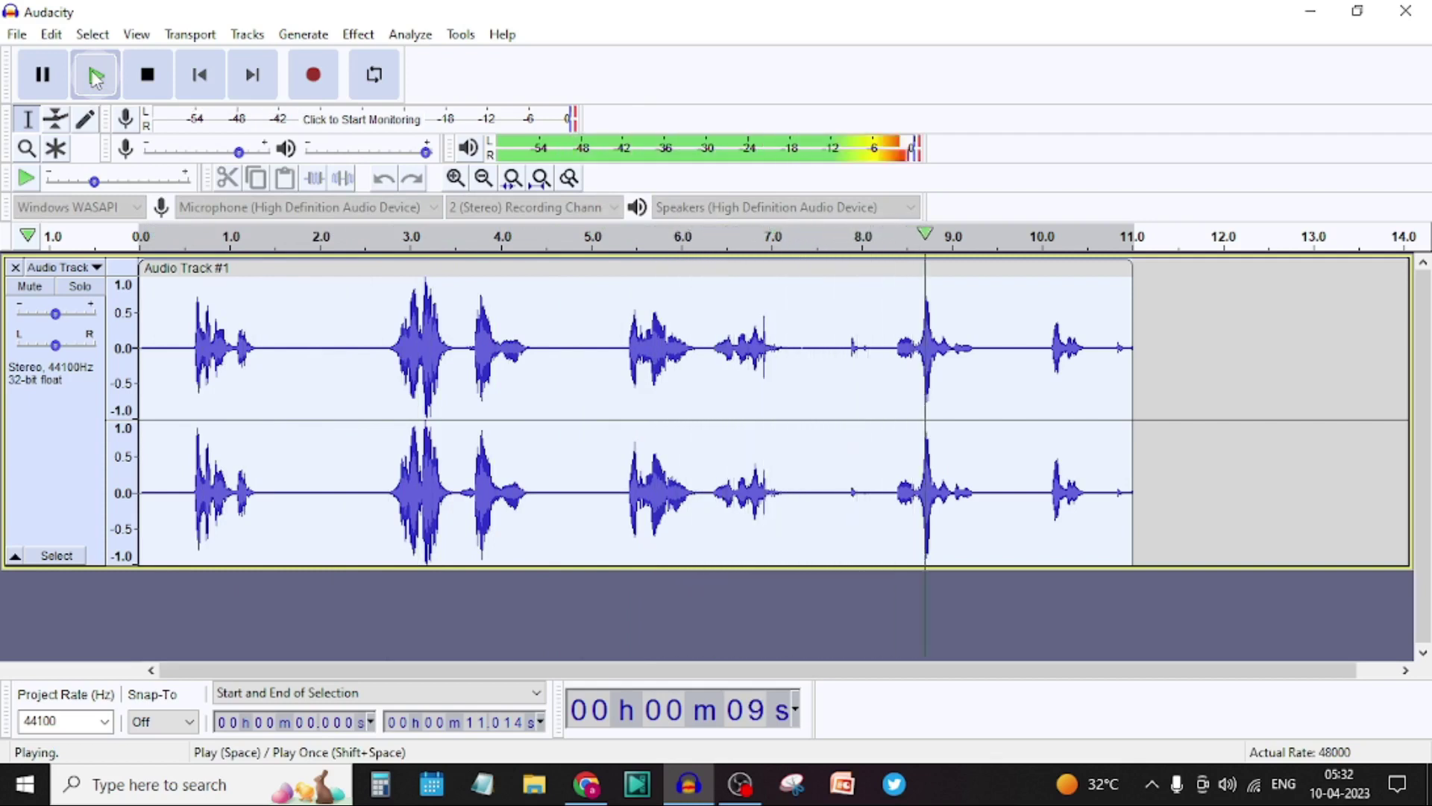
left_click(42, 77)
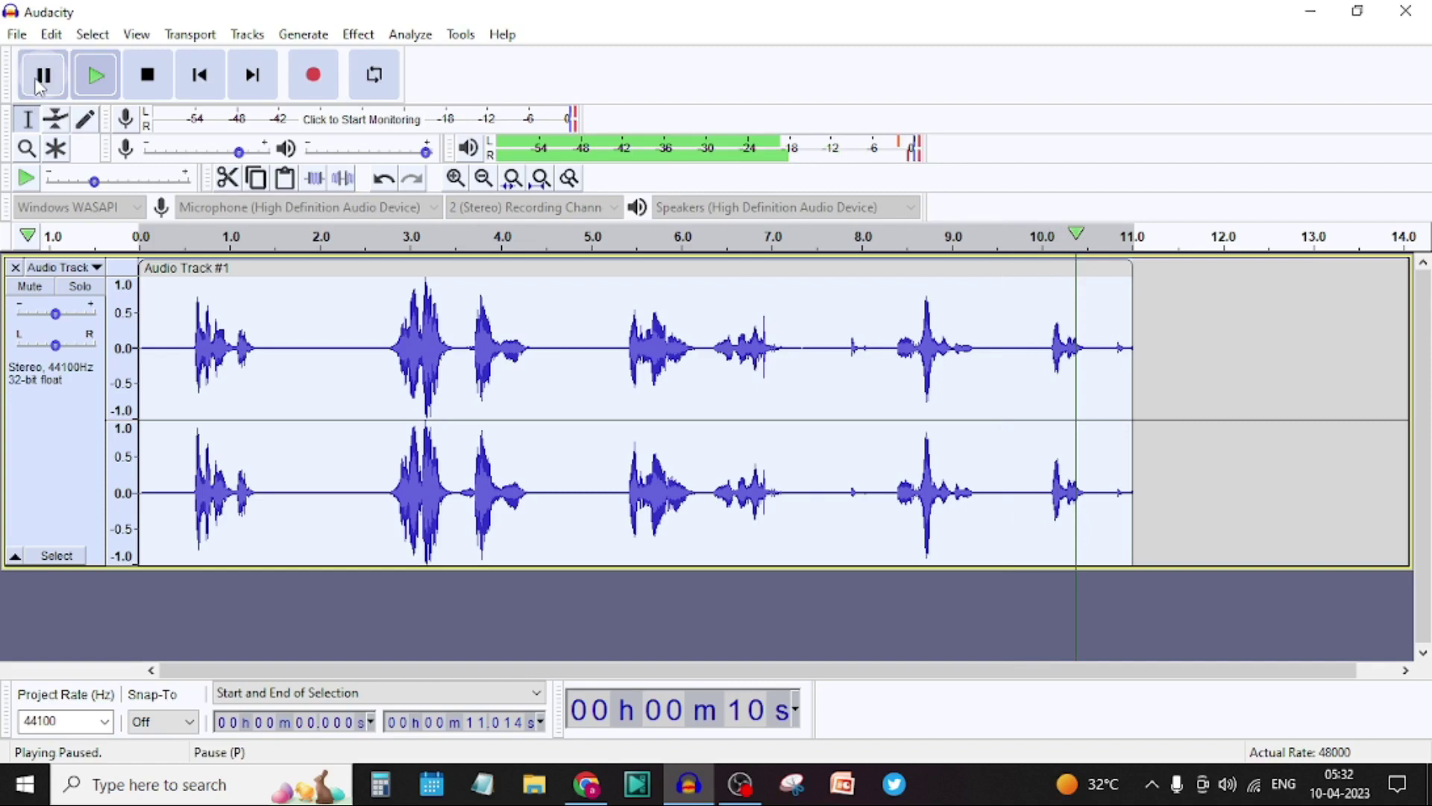
Export the cleaned recording to the Desktop as an MP3 named voice at Standard, 170-210 kbps quality, leaving the metadata tags blank
left_click(22, 37)
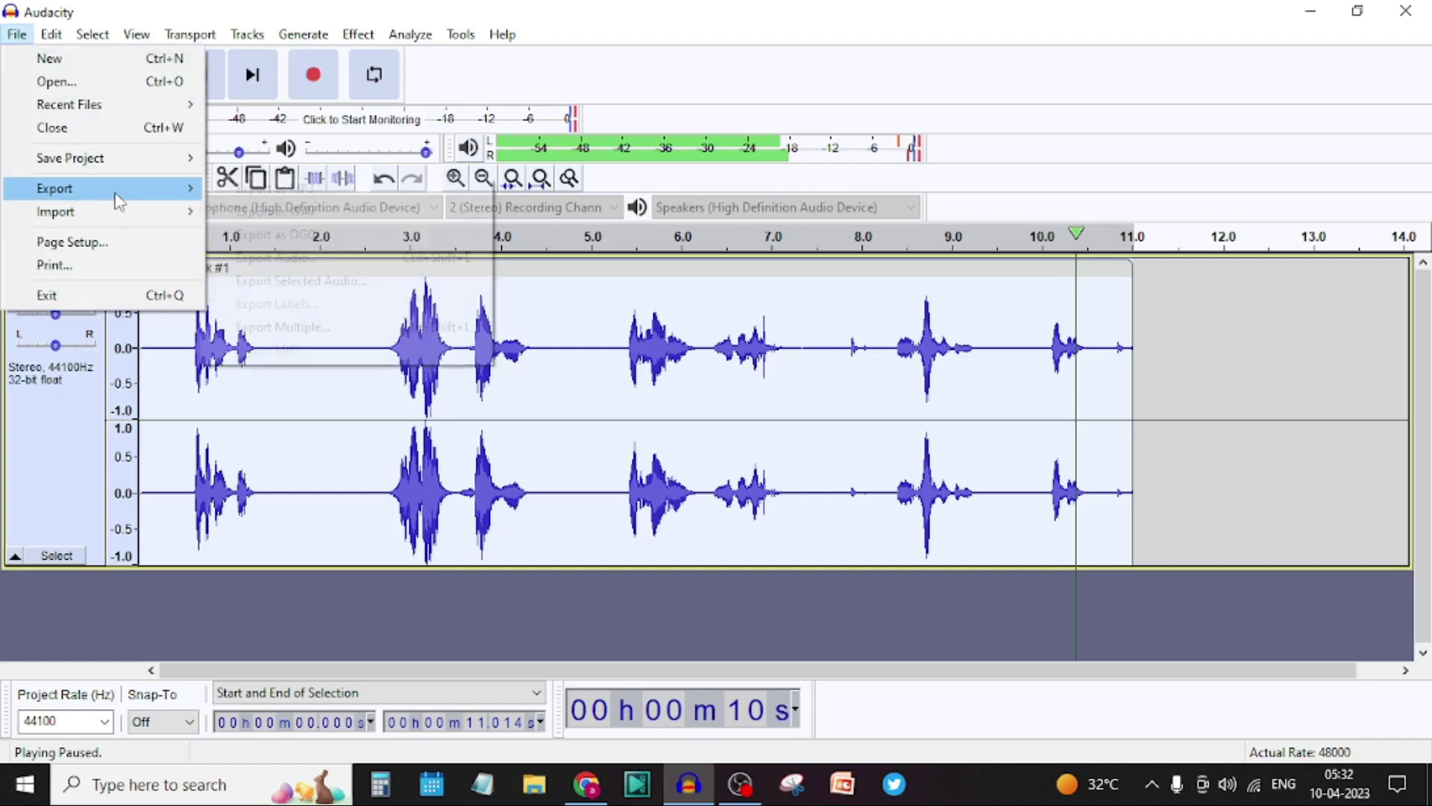
mouse_move(127, 194)
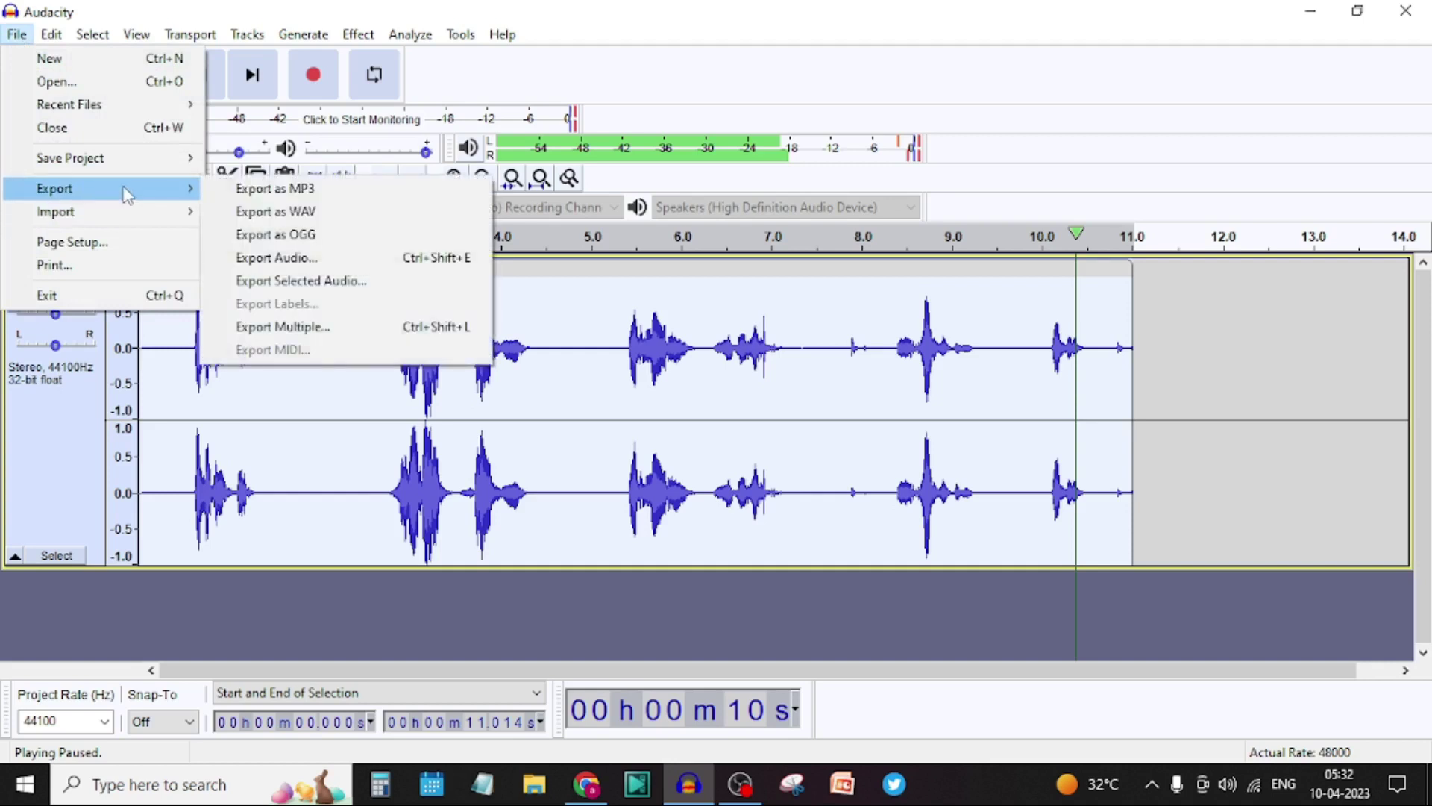
left_click(282, 195)
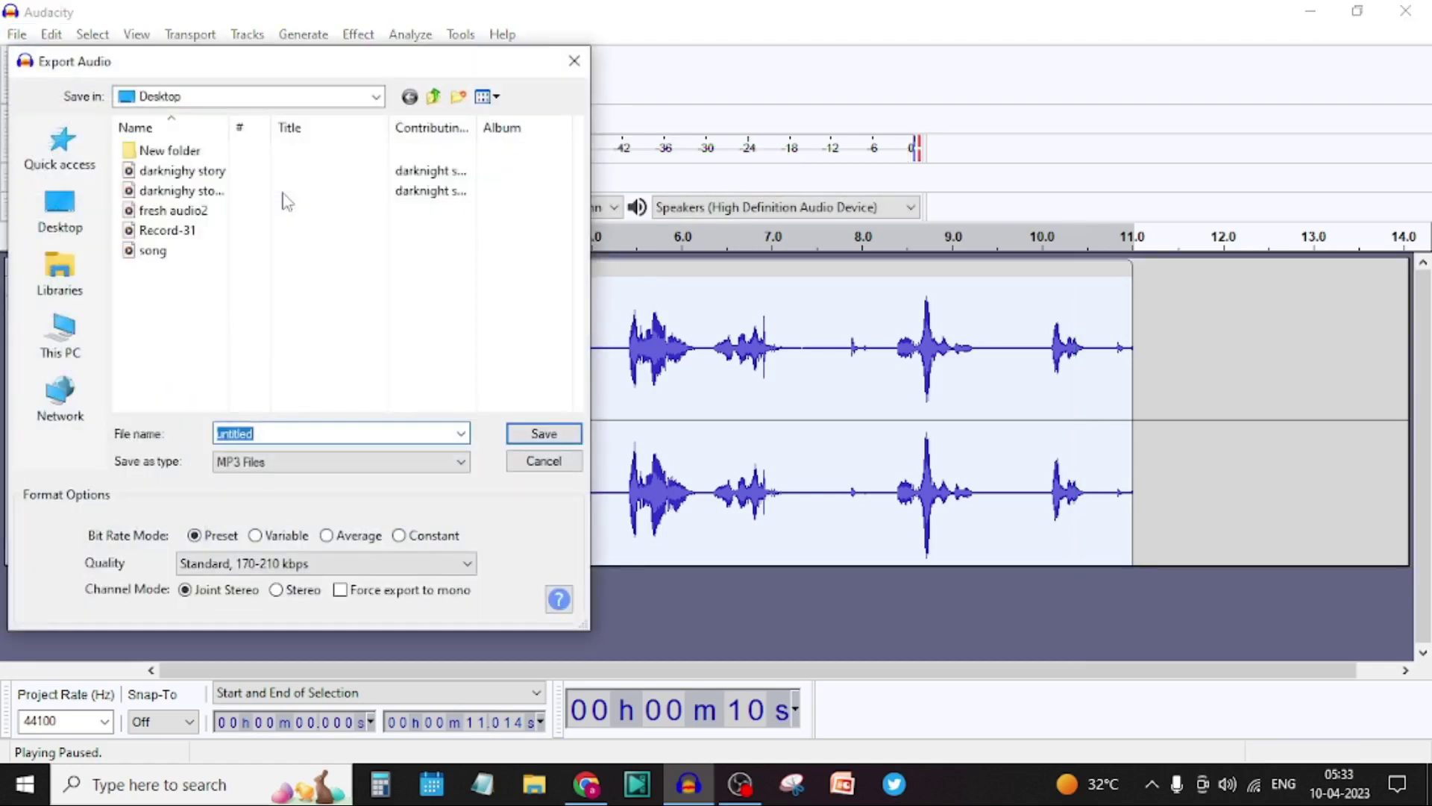
type("voi")
left_click(543, 434)
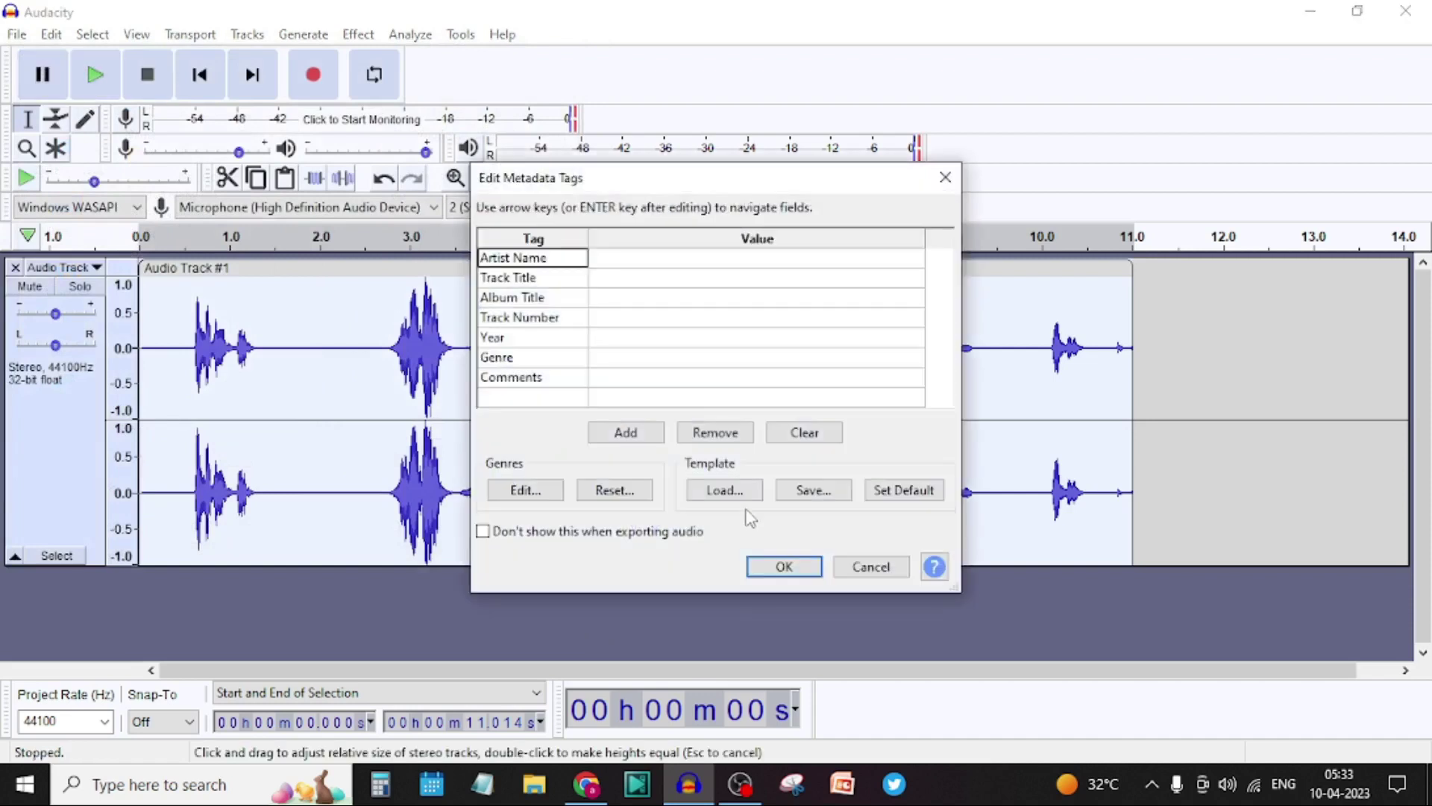
key("Return")
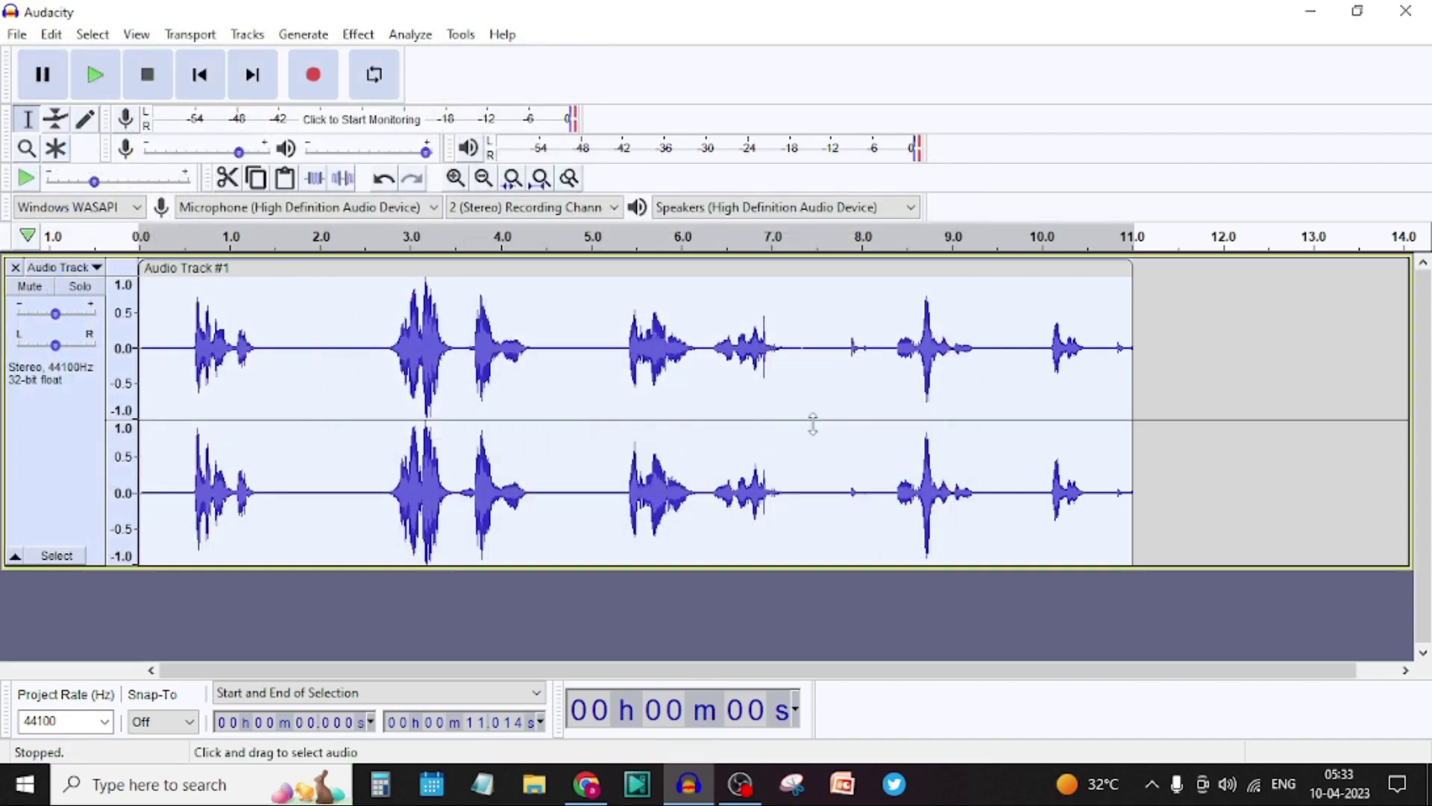
Close the Audacity project window and return to the desktop
left_click(1415, 22)
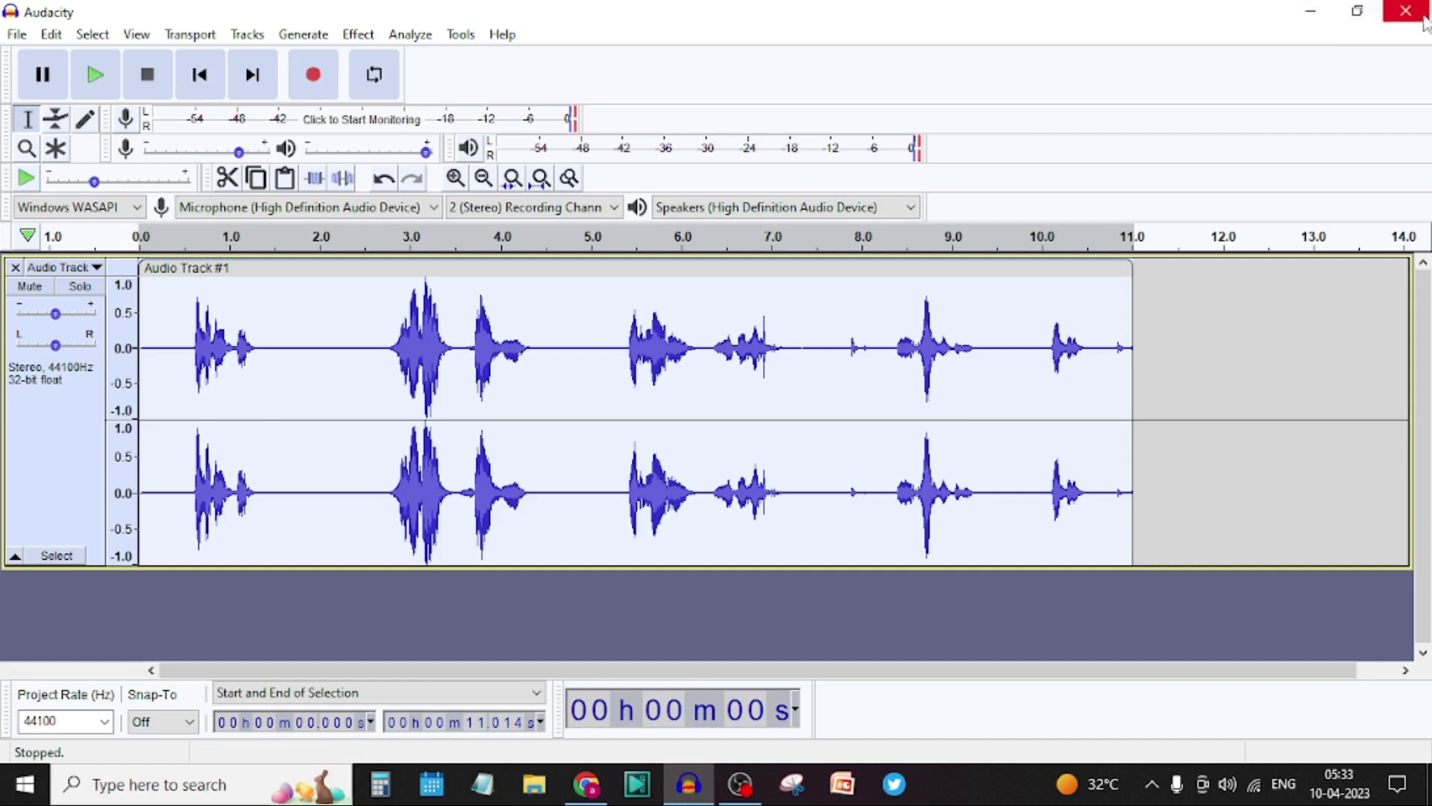
left_click(785, 384)
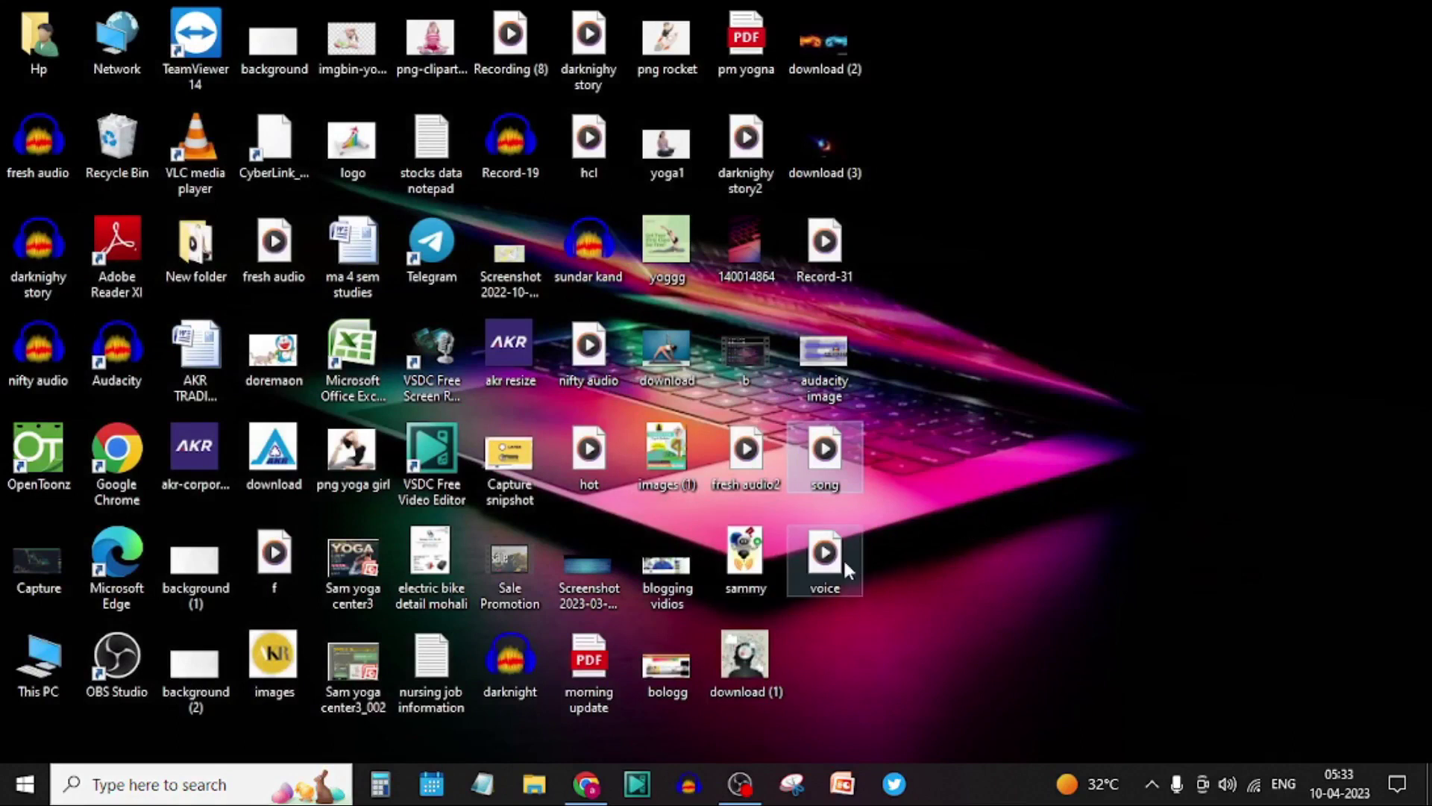
Play the exported voice file from the desktop in Media Player, then close the player
left_click(843, 557)
double_click(843, 558)
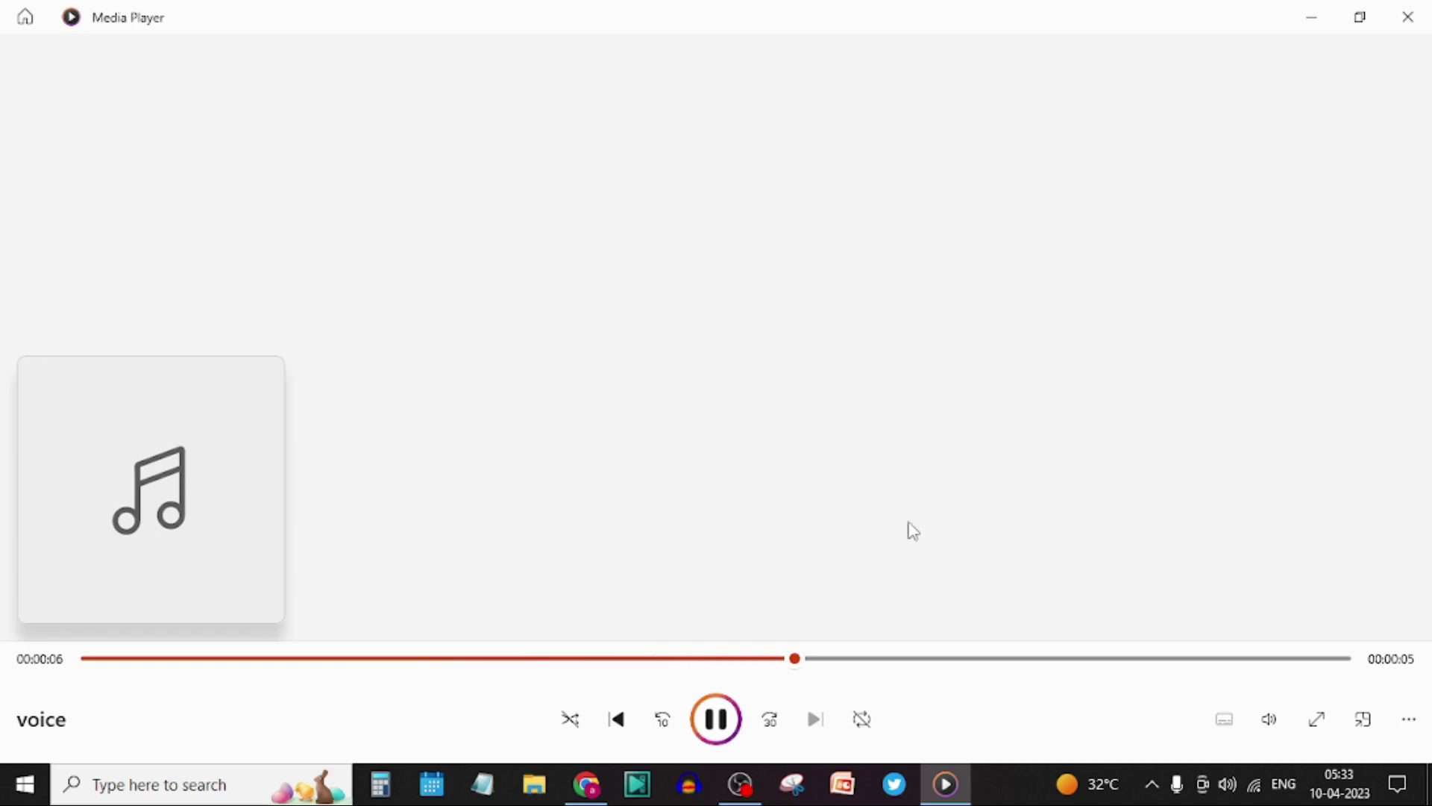
left_click(1408, 16)
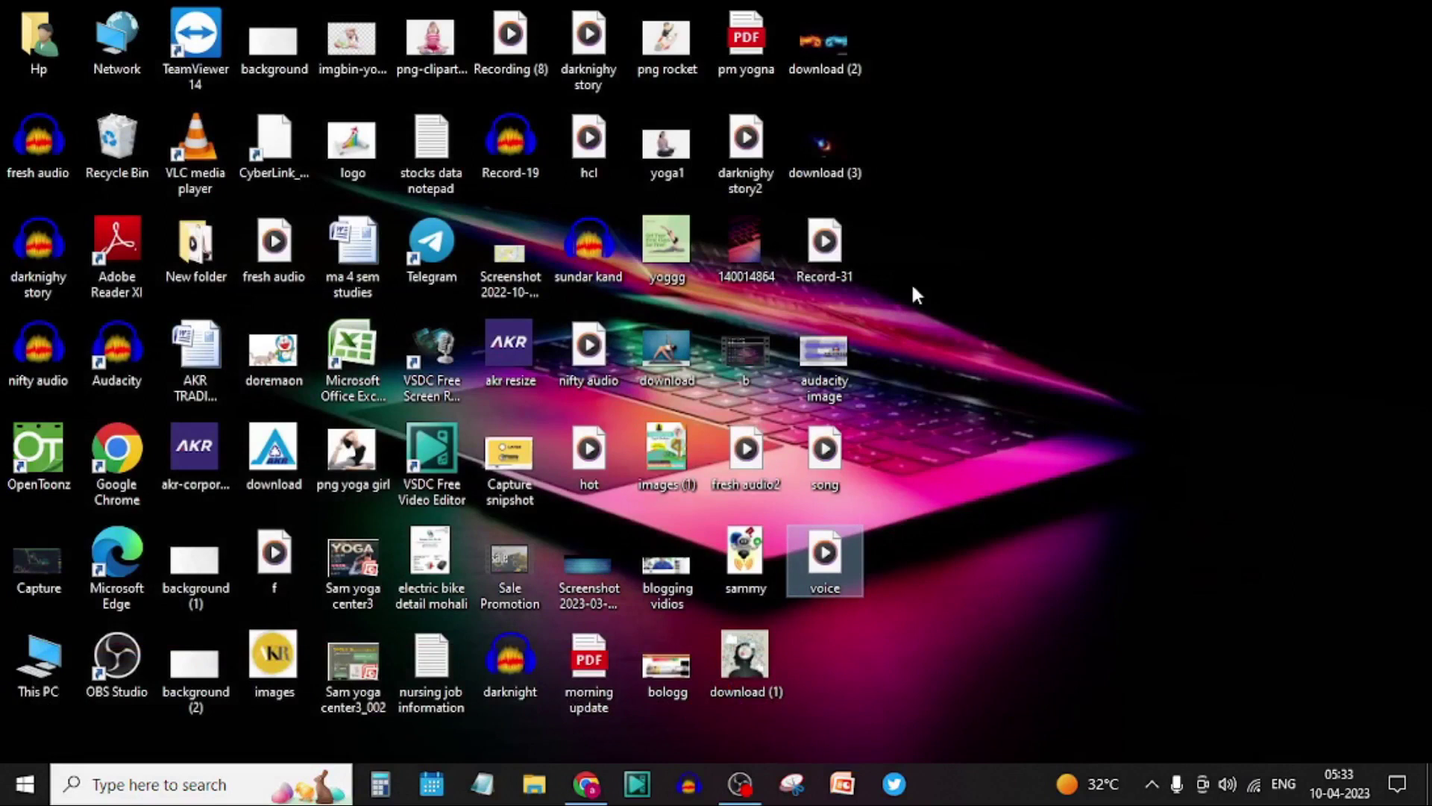